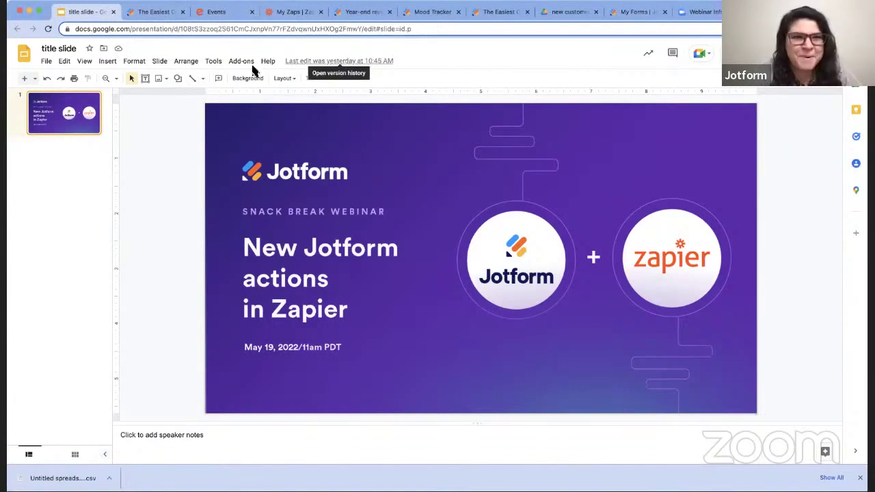
# Switch to the Craft Fair feedback form in the Jotform builder
pyautogui.click(152, 12)
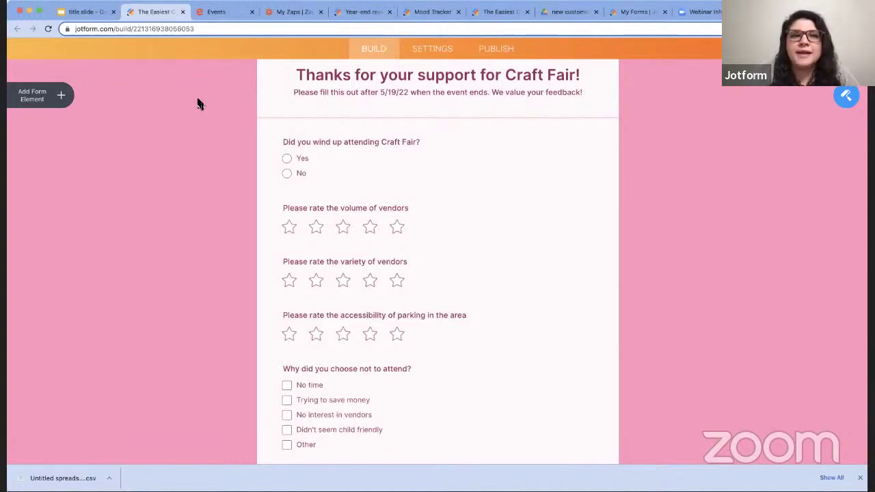
pyautogui.click(216, 13)
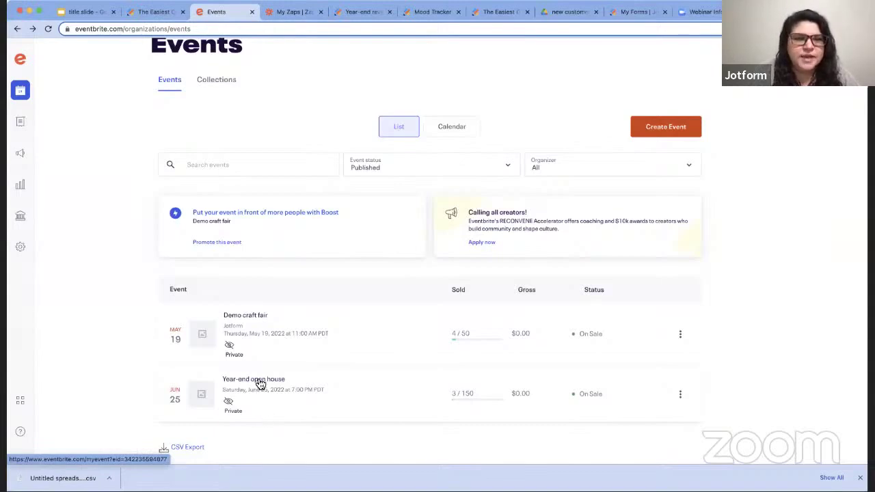
pyautogui.click(154, 12)
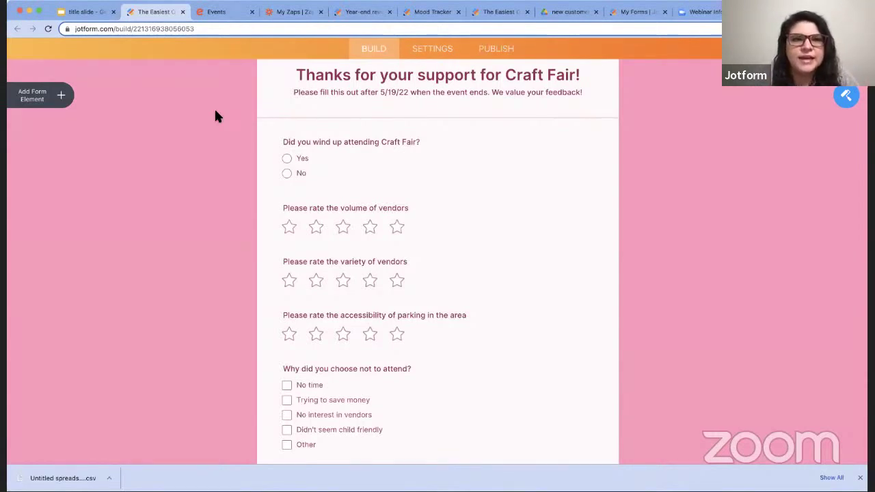
# Switch to the My Zaps list in Zapier
pyautogui.scroll(-1, 241, 213)
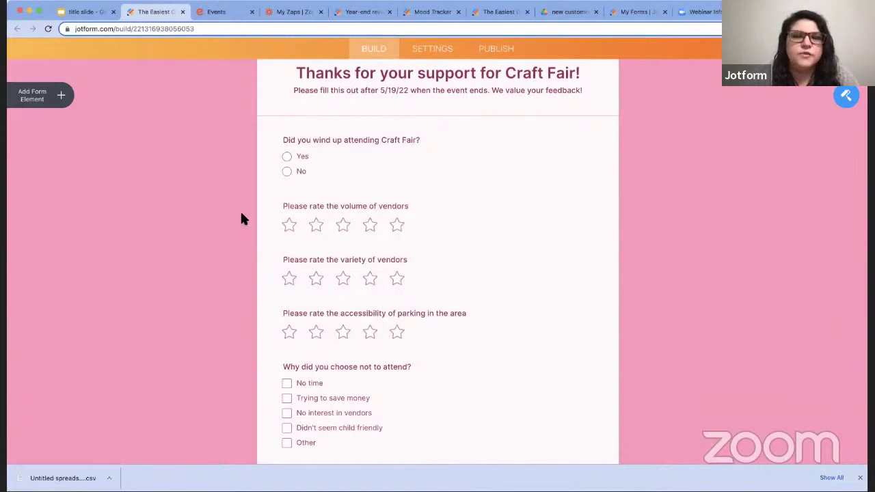
pyautogui.click(285, 17)
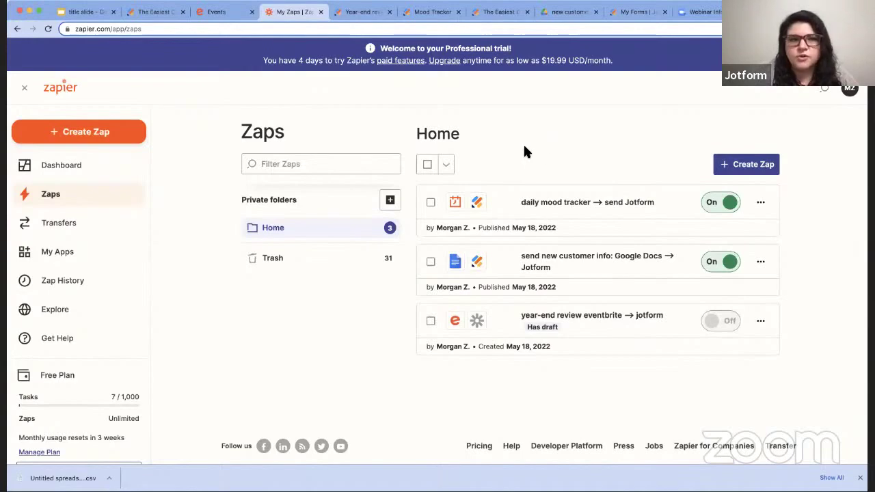
# Create a new Zap and choose Eventbrite as its trigger app
pyautogui.click(740, 171)
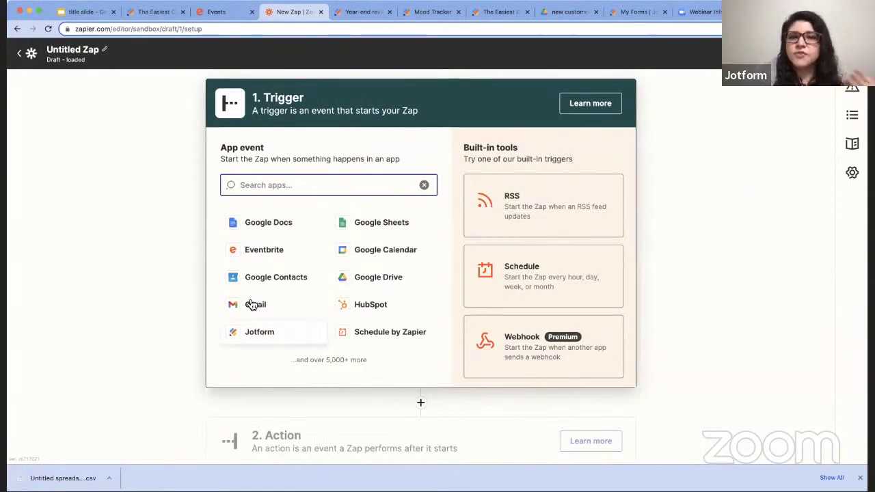
pyautogui.scroll(-1, 168, 321)
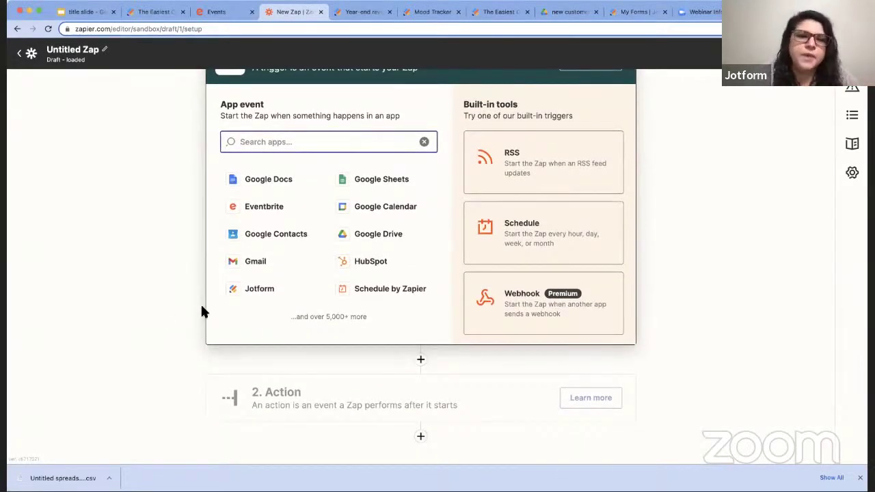
pyautogui.click(267, 214)
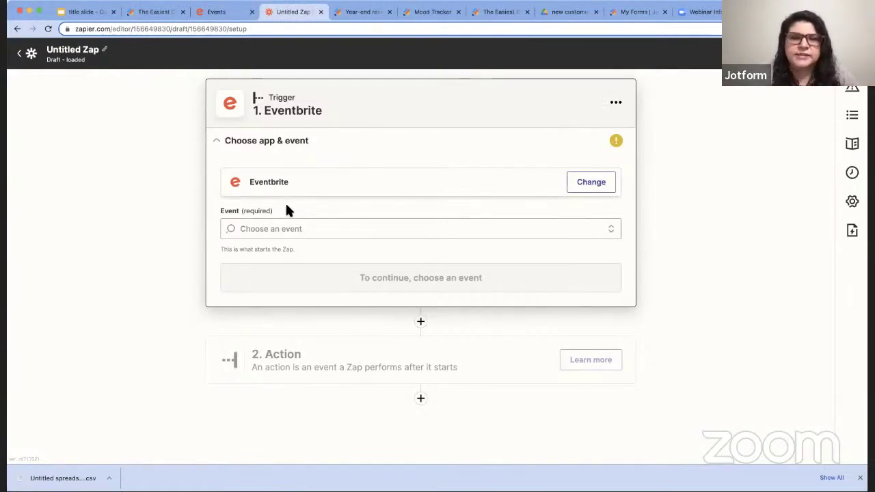
# Set the trigger event to New Attendee Registered and connect the existing Eventbrite account
pyautogui.click(287, 226)
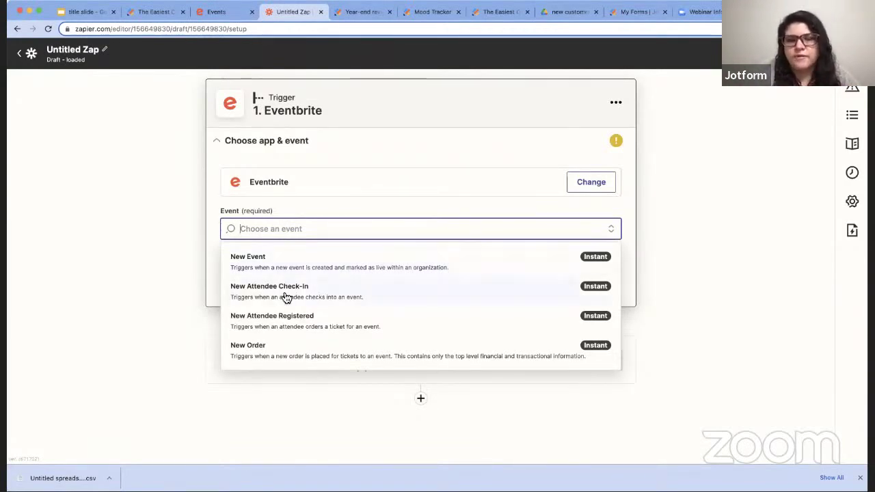
pyautogui.click(301, 318)
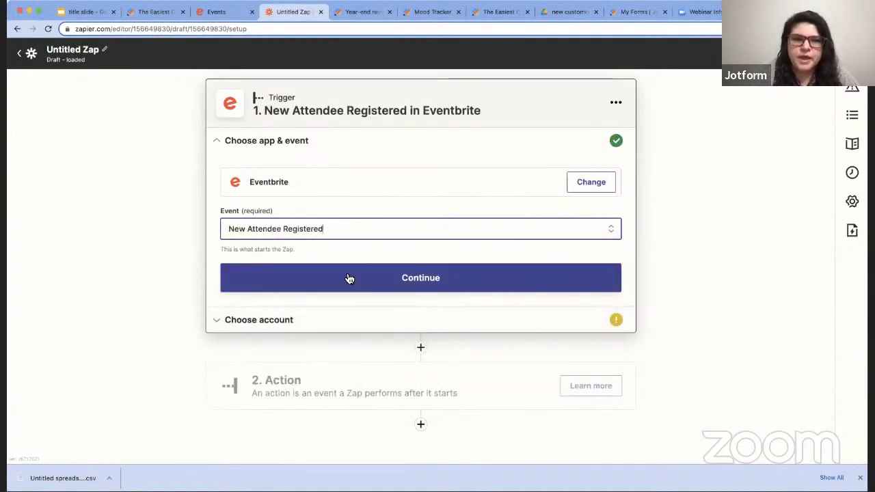
pyautogui.click(347, 279)
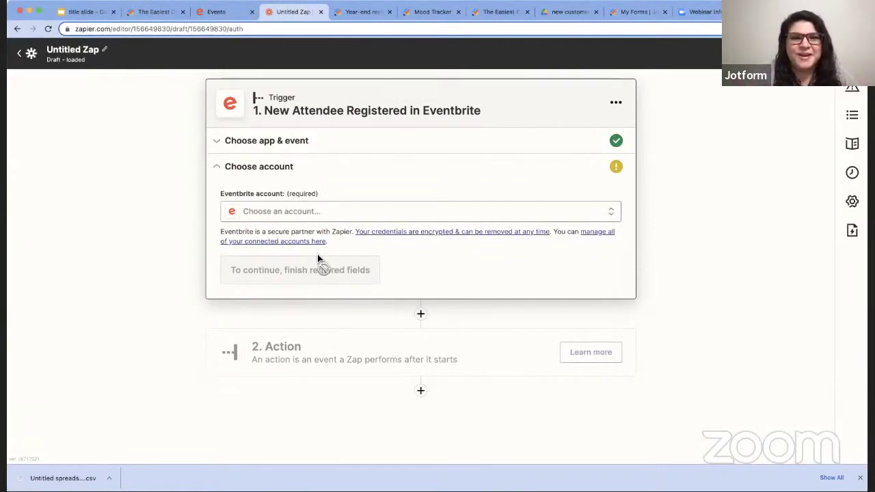
pyautogui.click(307, 212)
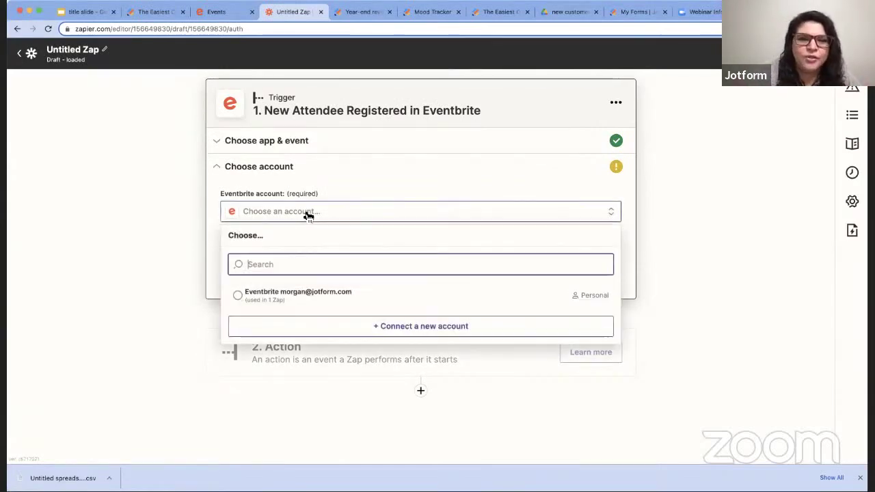
pyautogui.click(284, 291)
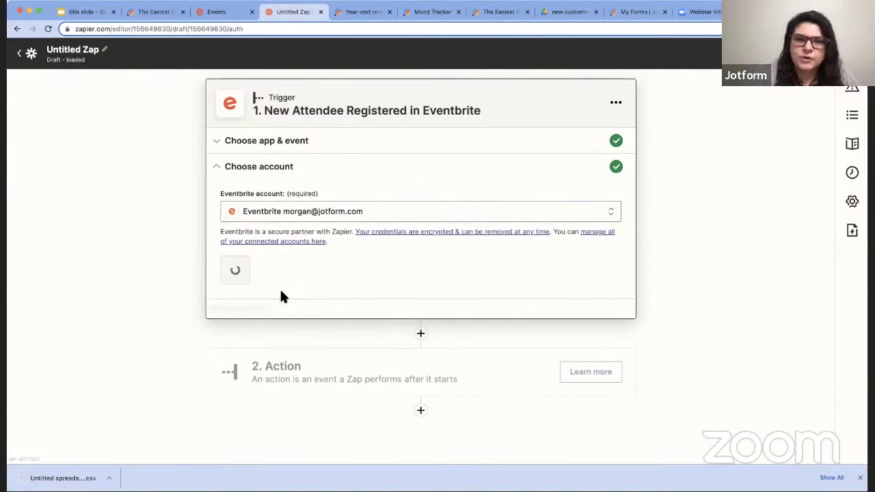
# Configure the trigger with the event's organization, Event Status All, and event Demo craft fair
pyautogui.click(257, 270)
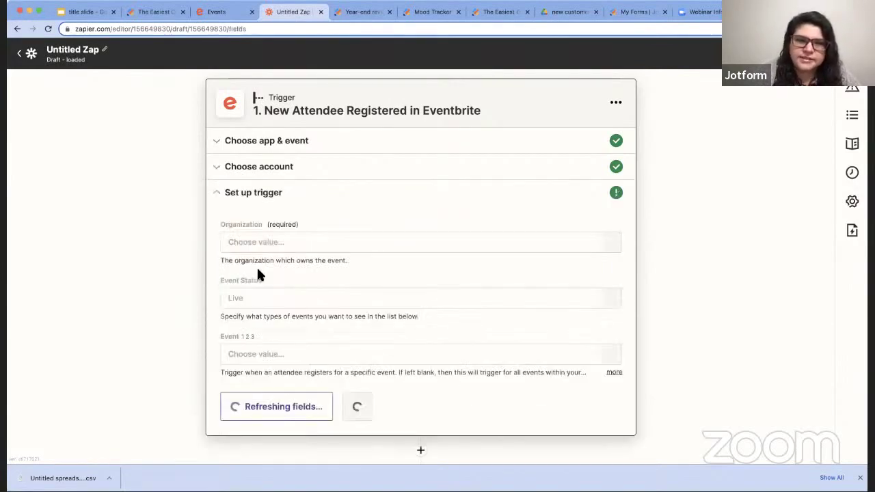
pyautogui.click(261, 248)
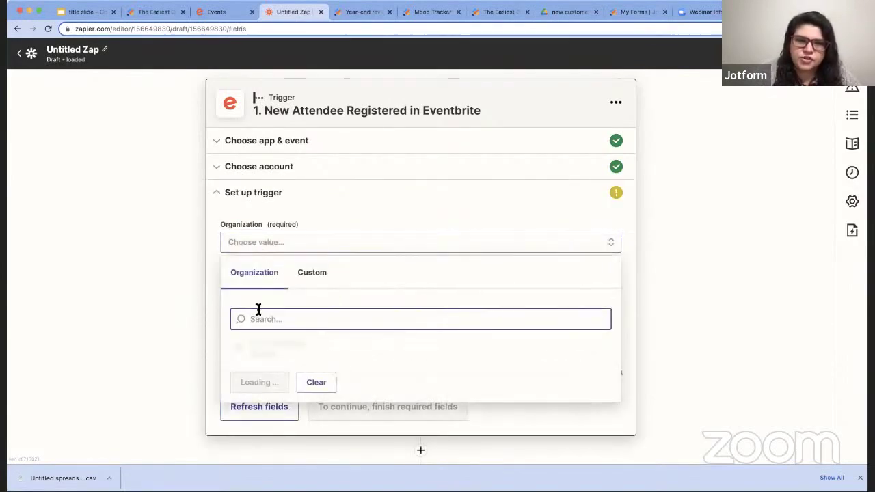
pyautogui.click(253, 350)
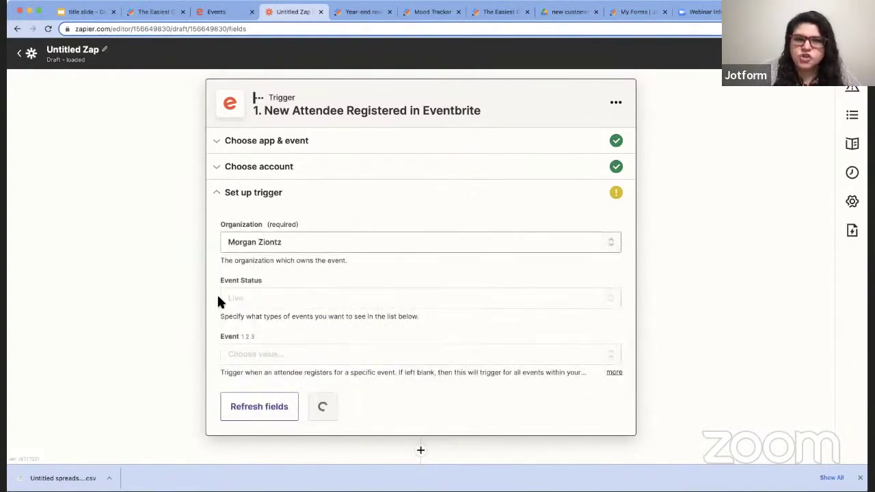
pyautogui.click(293, 307)
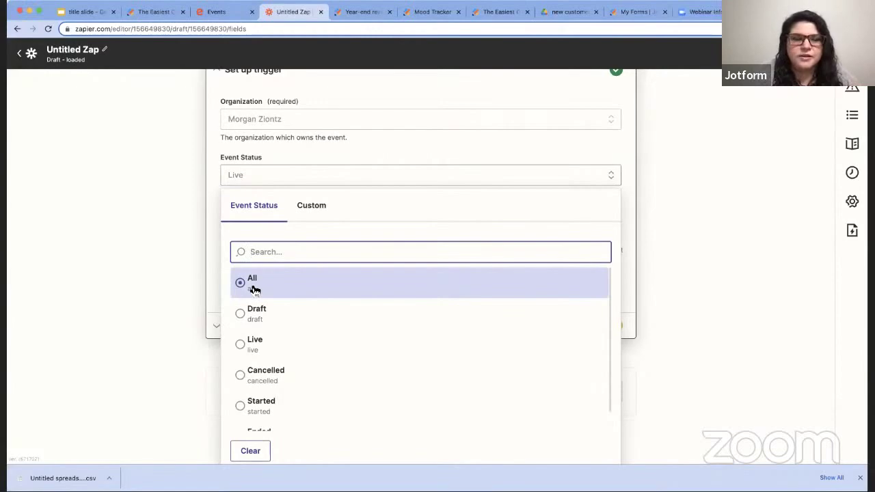
pyautogui.click(253, 289)
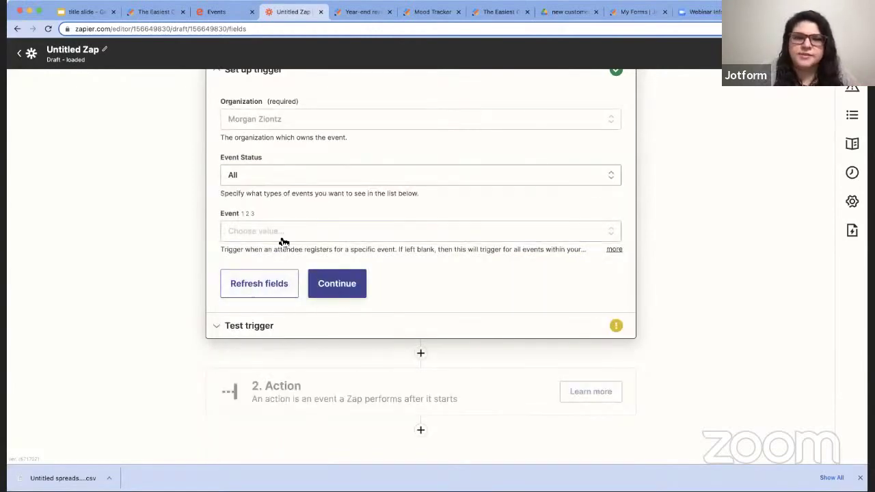
pyautogui.click(282, 238)
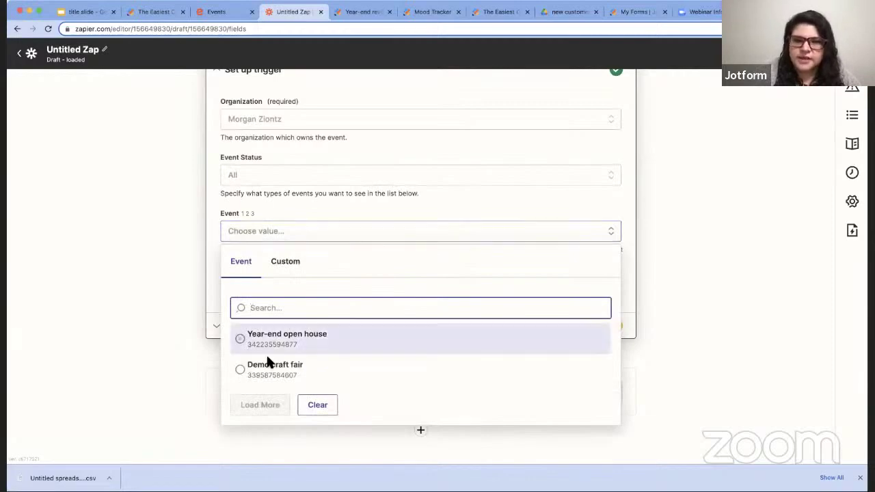
pyautogui.click(268, 364)
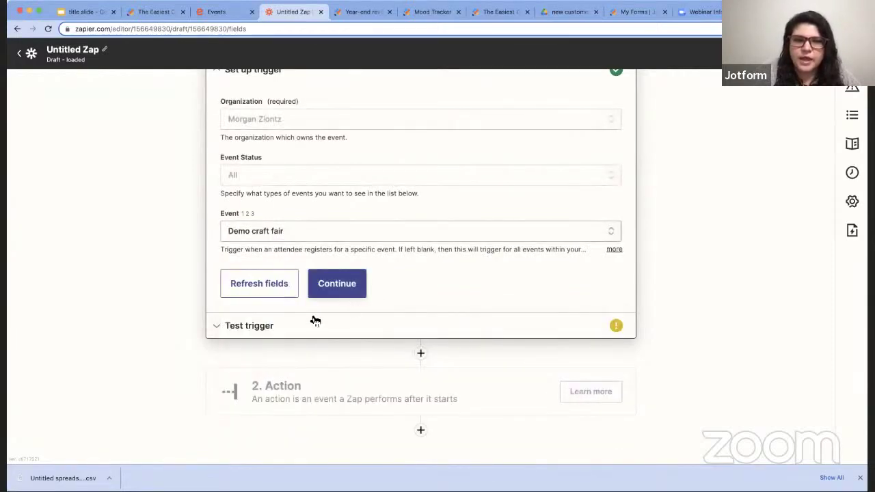
pyautogui.click(341, 287)
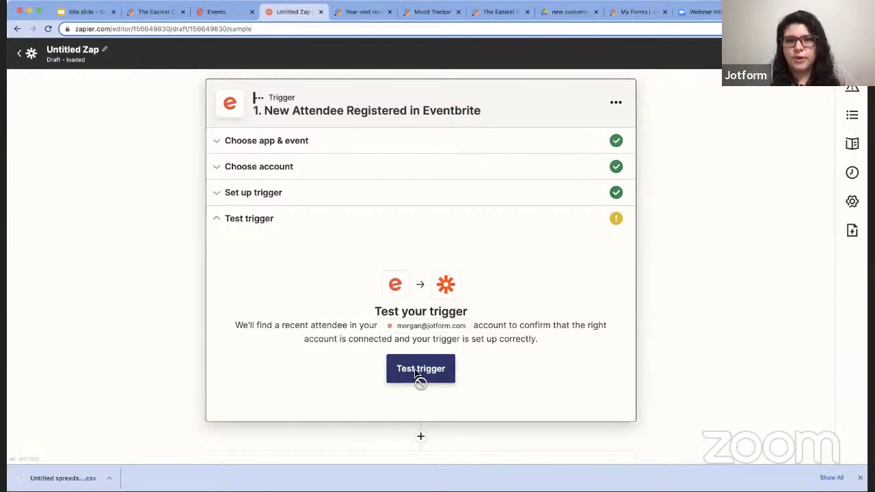
# Test the trigger twice, then skip the test when no attendee is found
pyautogui.click(415, 373)
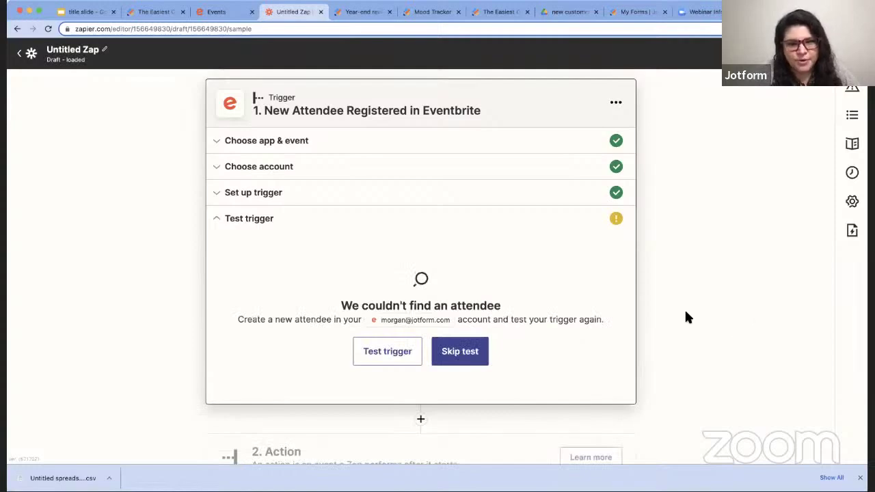
pyautogui.click(393, 354)
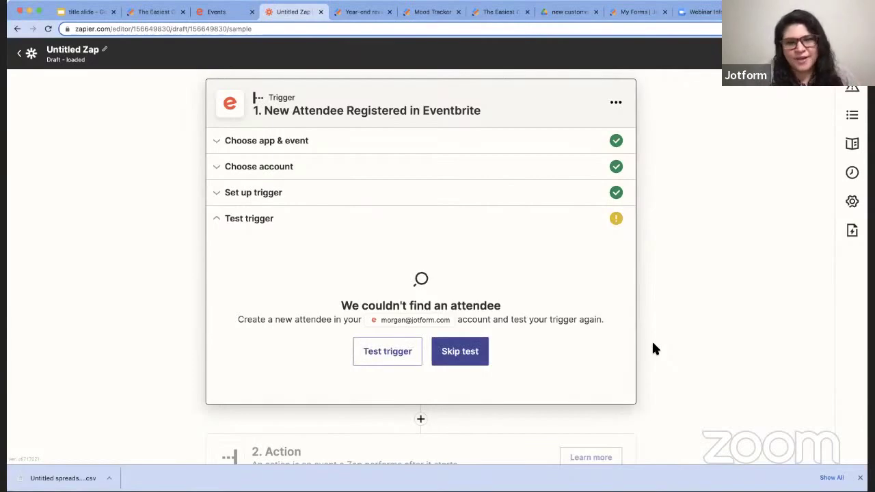
pyautogui.click(462, 352)
pyautogui.click(494, 282)
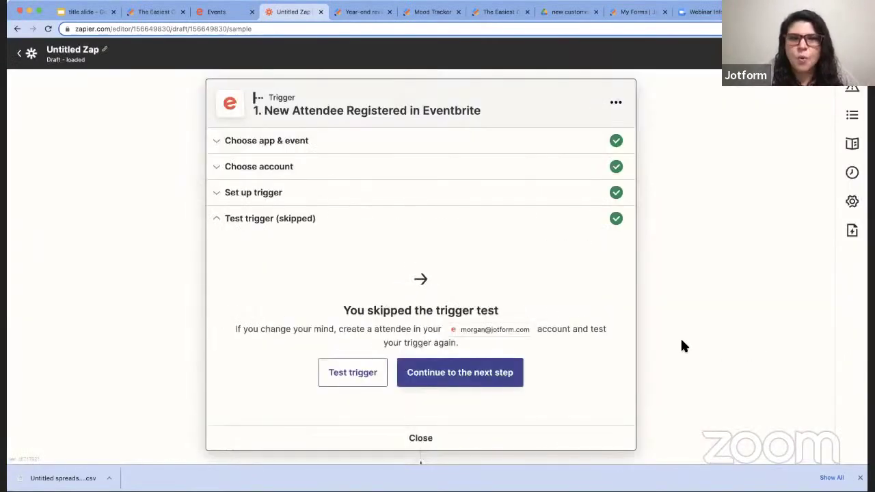
# Scroll through the sample attendee data returned for the Eventbrite trigger
pyautogui.scroll(-3, 681, 338)
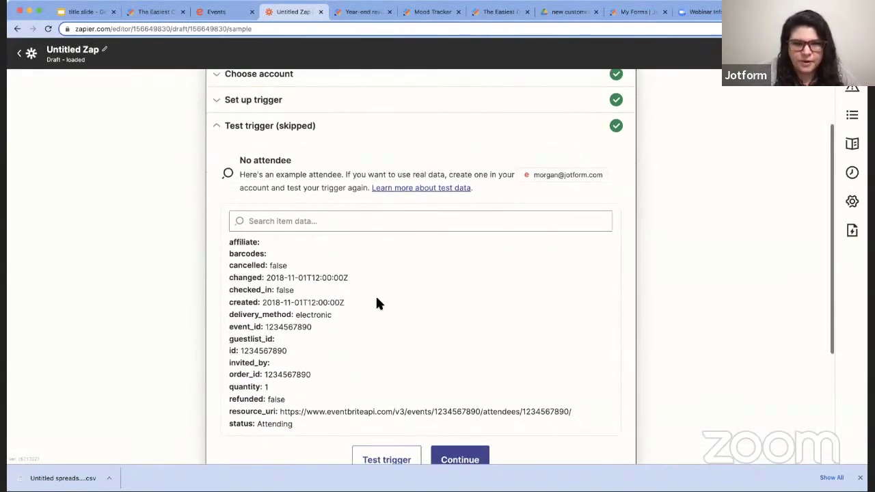
pyautogui.scroll(-5, 377, 300)
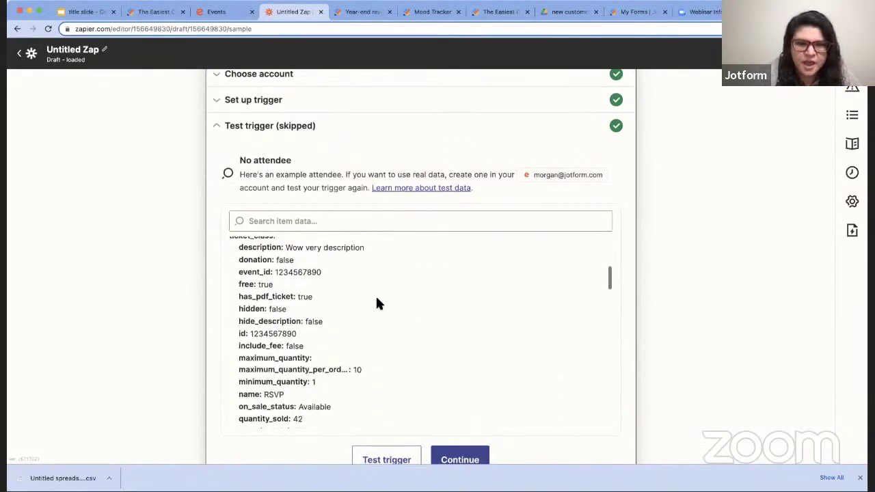
pyautogui.scroll(-3, 377, 300)
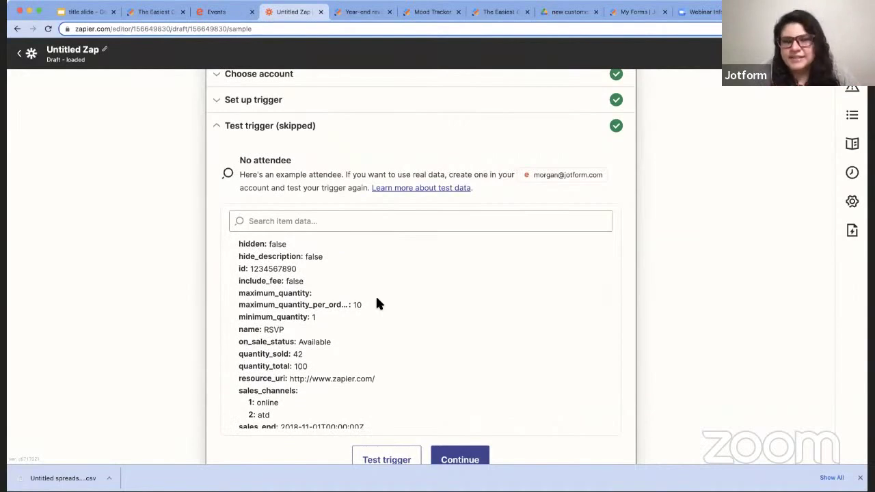
pyautogui.scroll(-4, 377, 303)
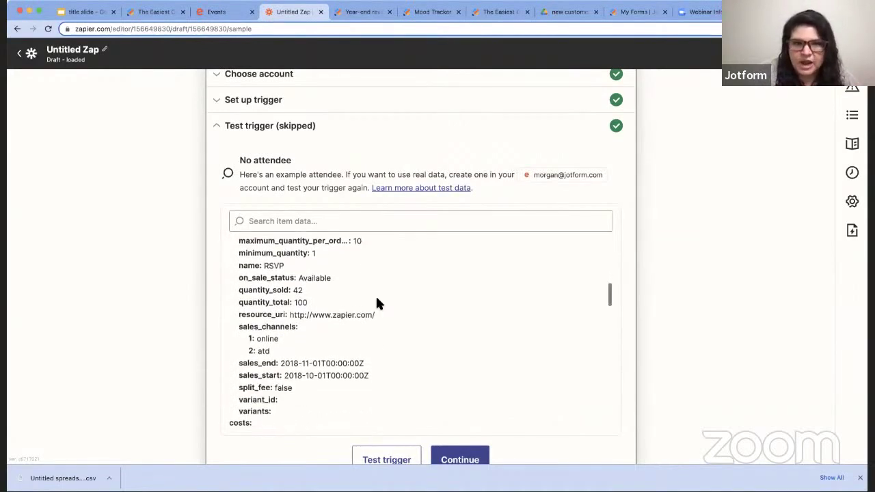
pyautogui.scroll(-3, 376, 302)
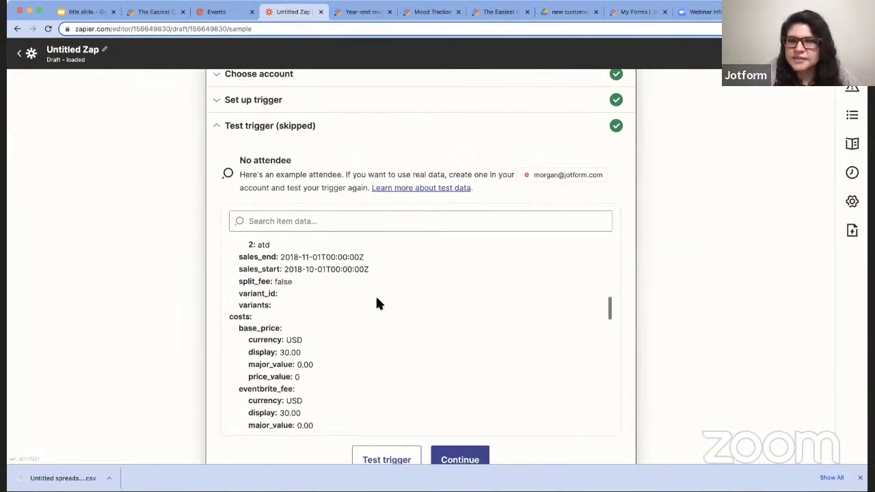
pyautogui.scroll(-3, 377, 302)
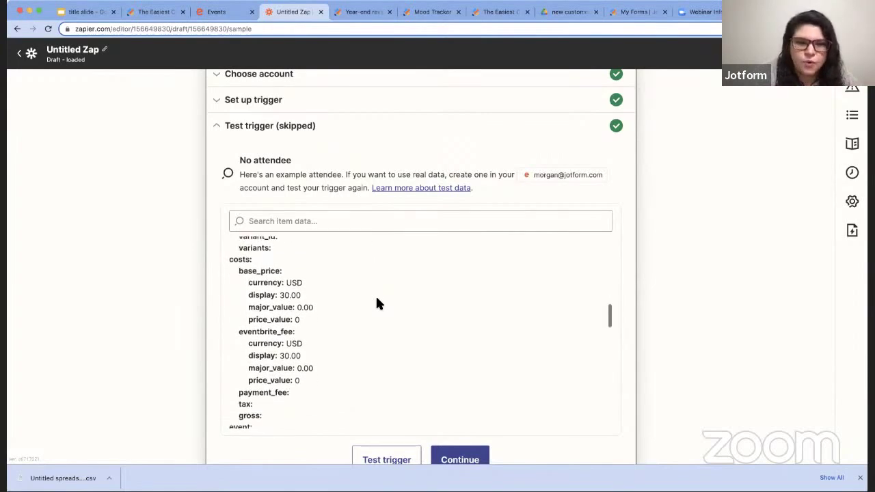
pyautogui.scroll(-3, 377, 303)
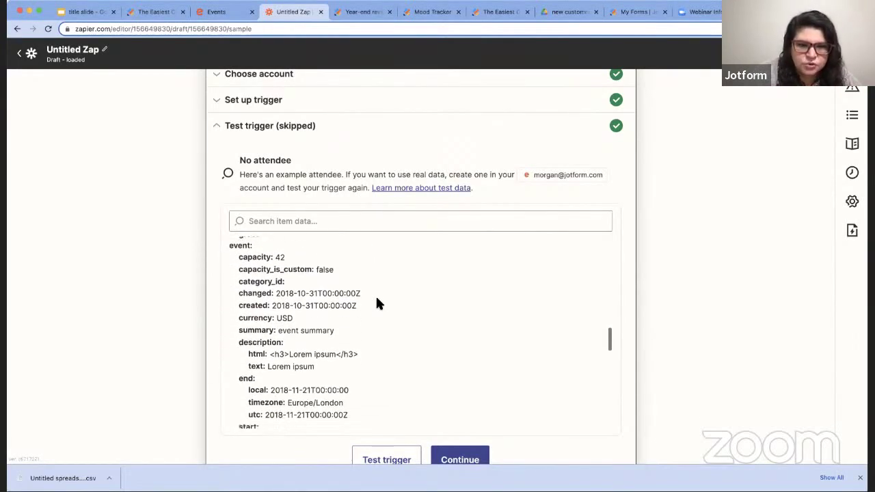
pyautogui.scroll(-2, 376, 303)
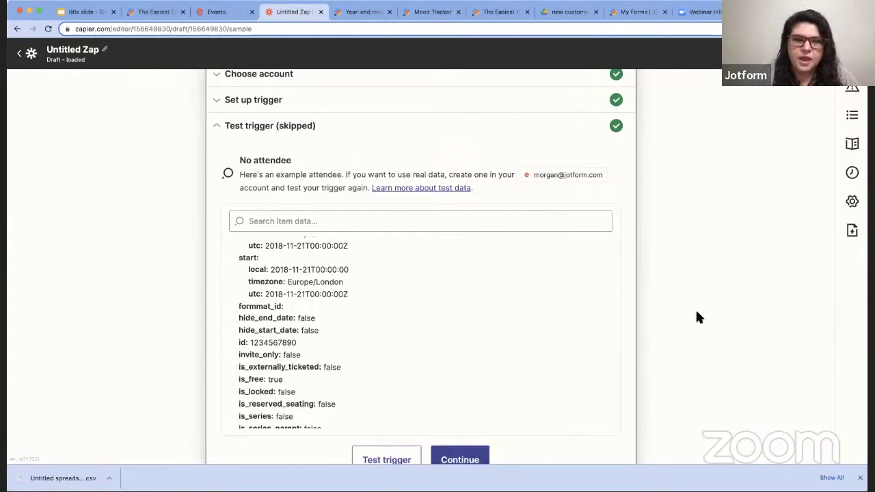
pyautogui.scroll(-3, 518, 285)
# Make the action step Jotform's Assign Form event, found by searching 'jot'
pyautogui.click(460, 275)
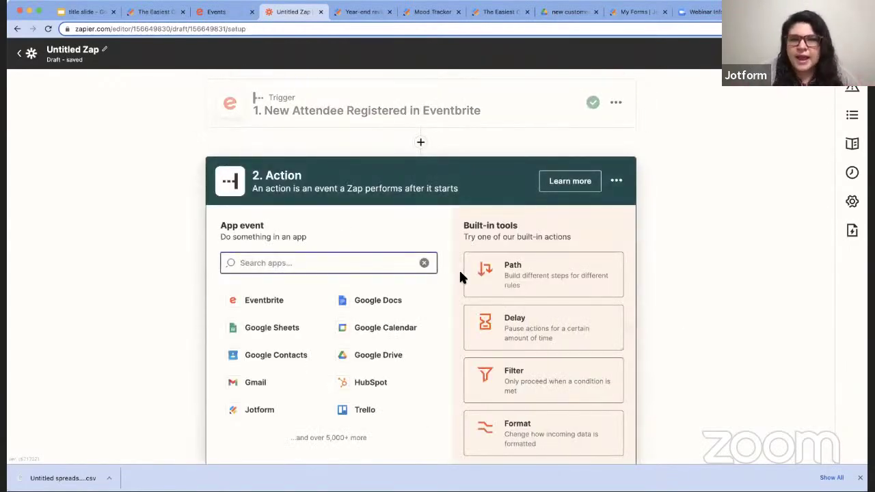
pyautogui.write('jot')
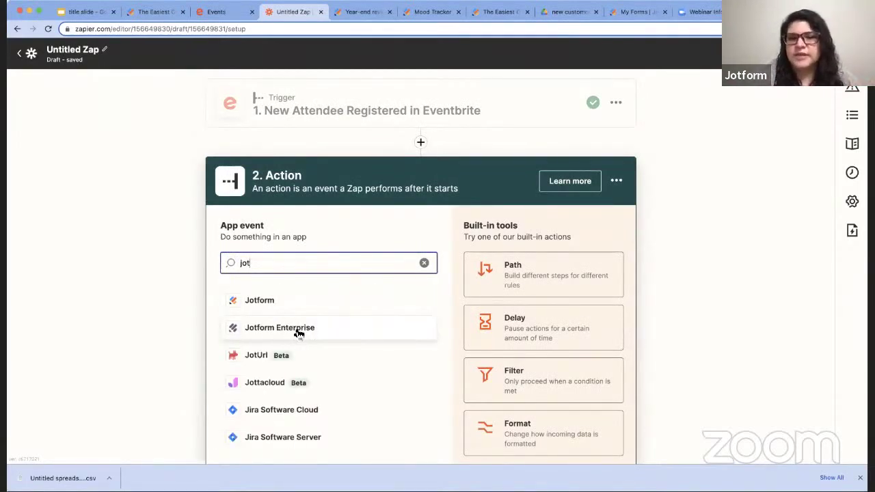
pyautogui.click(272, 300)
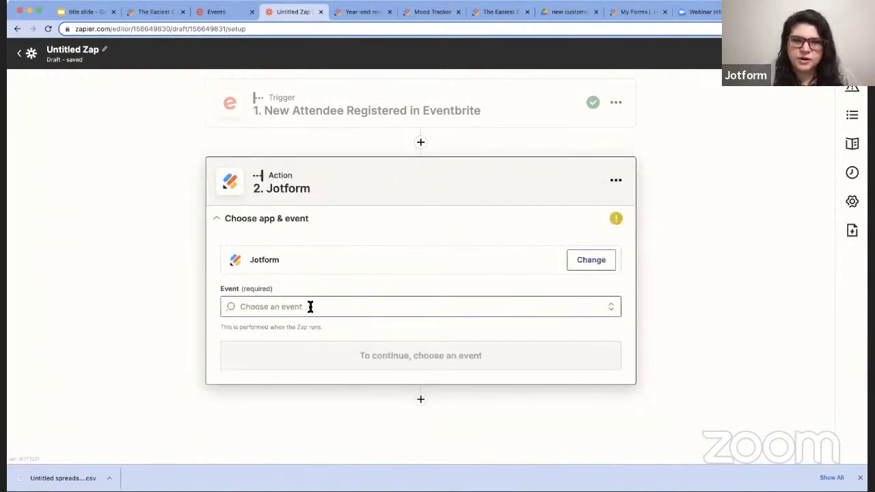
pyautogui.click(274, 306)
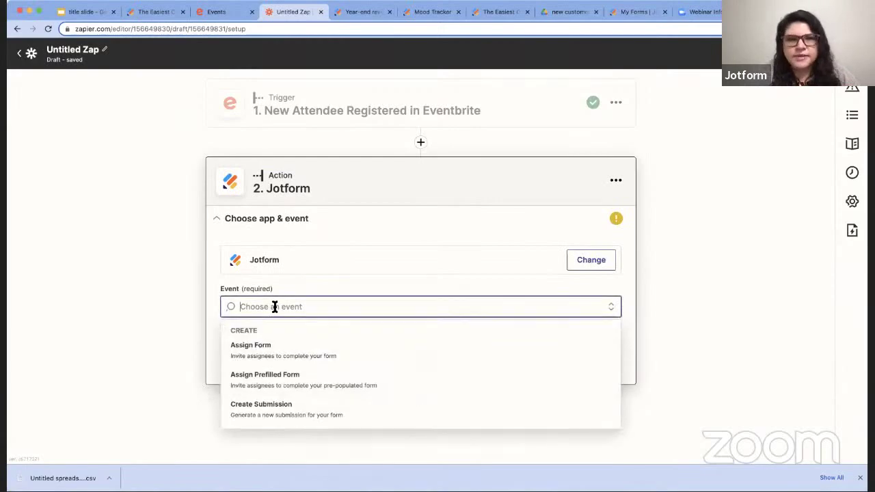
pyautogui.click(282, 353)
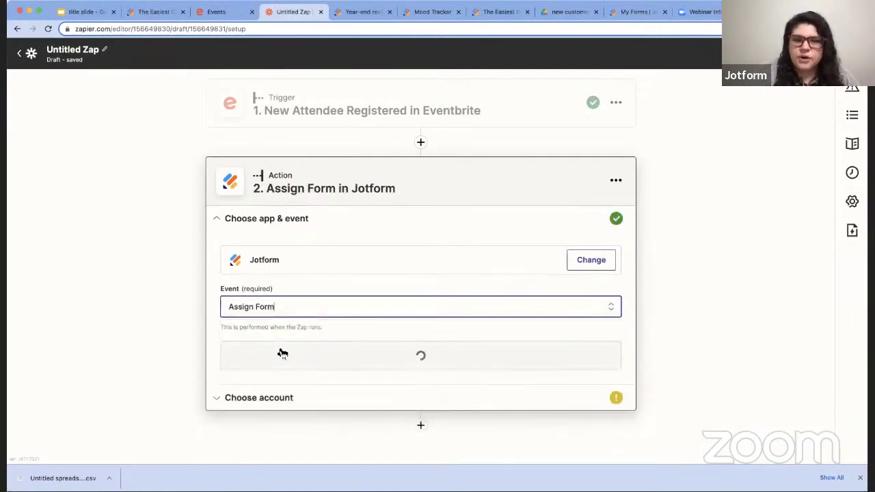
pyautogui.click(288, 357)
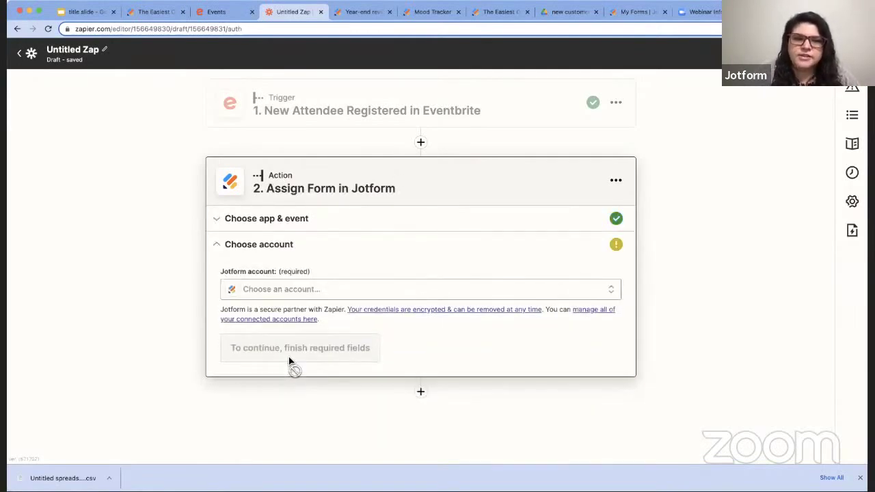
# Connect the existing Jotform account to the Assign Form action
pyautogui.click(289, 289)
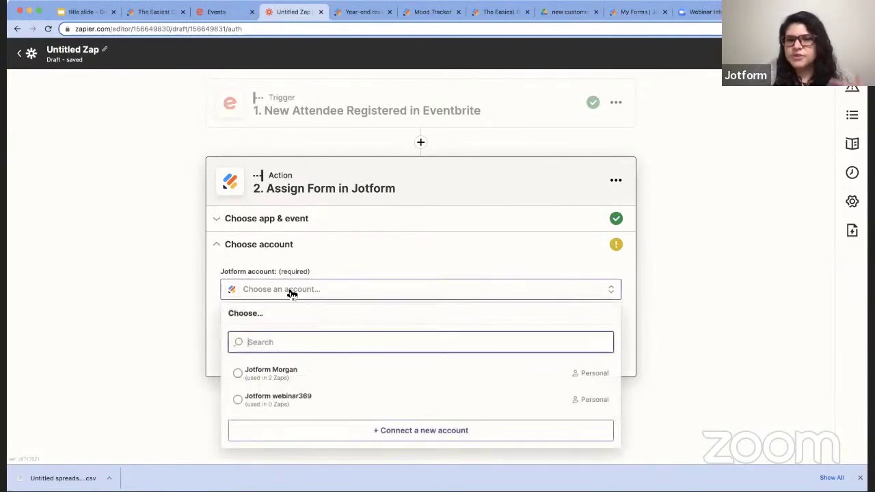
pyautogui.click(272, 368)
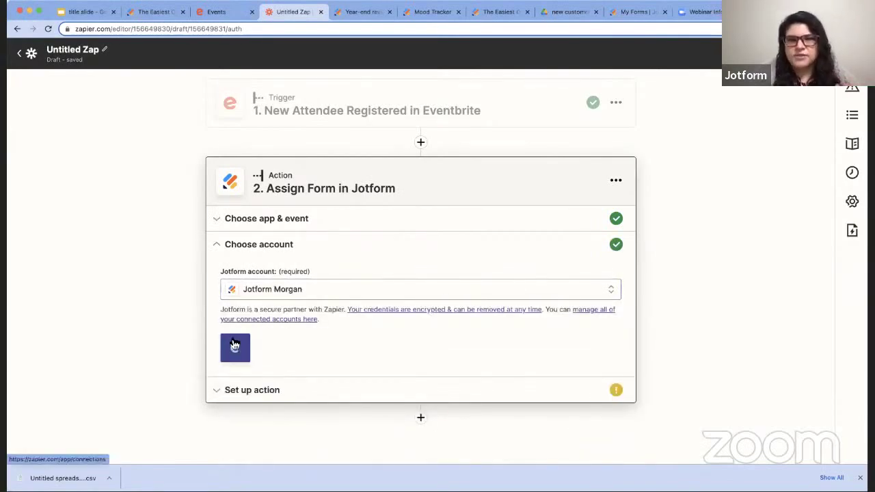
pyautogui.click(238, 355)
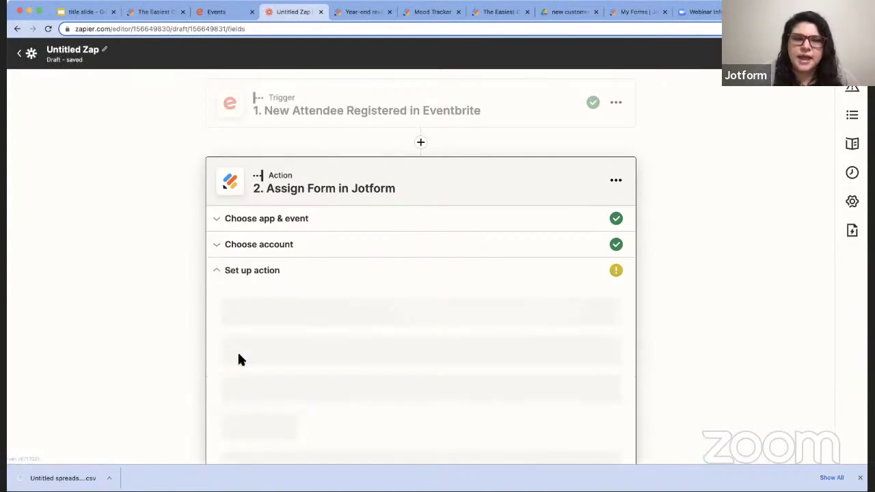
pyautogui.scroll(-3, 239, 360)
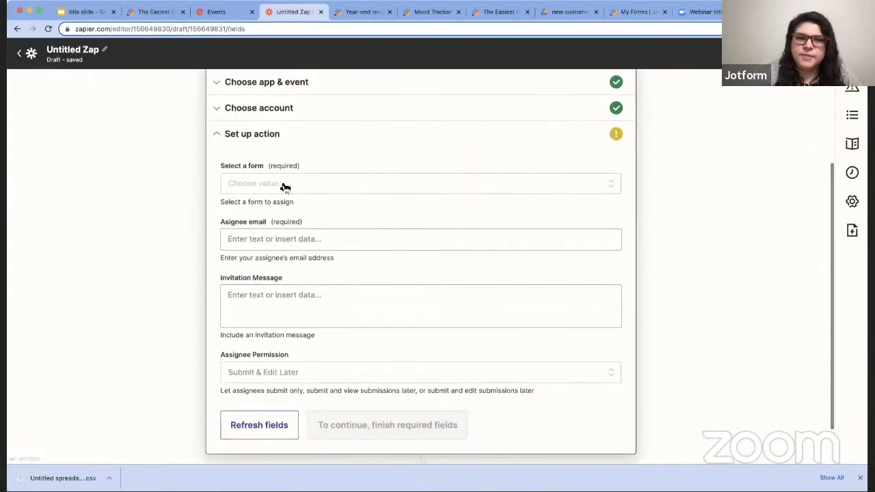
# Assign the Craft Fair thank-you form to the attendee's Profile Email with Submit & Edit Later permission
pyautogui.click(285, 185)
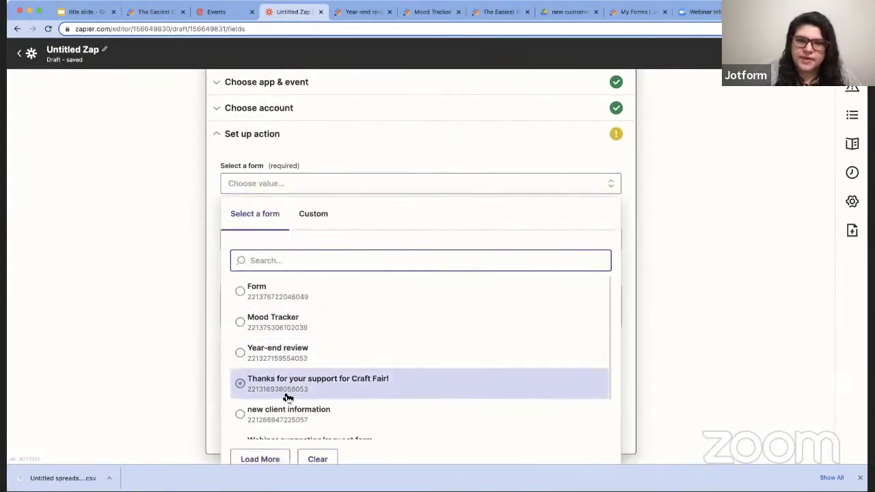
pyautogui.click(299, 380)
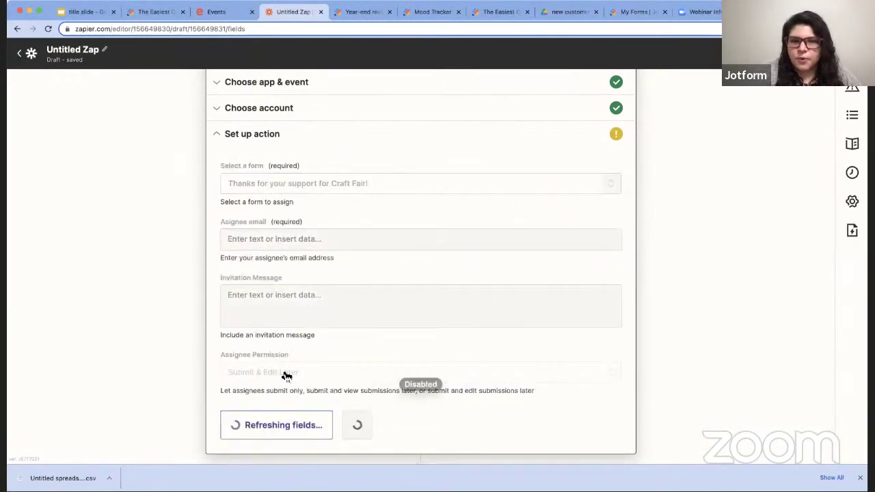
pyautogui.click(298, 243)
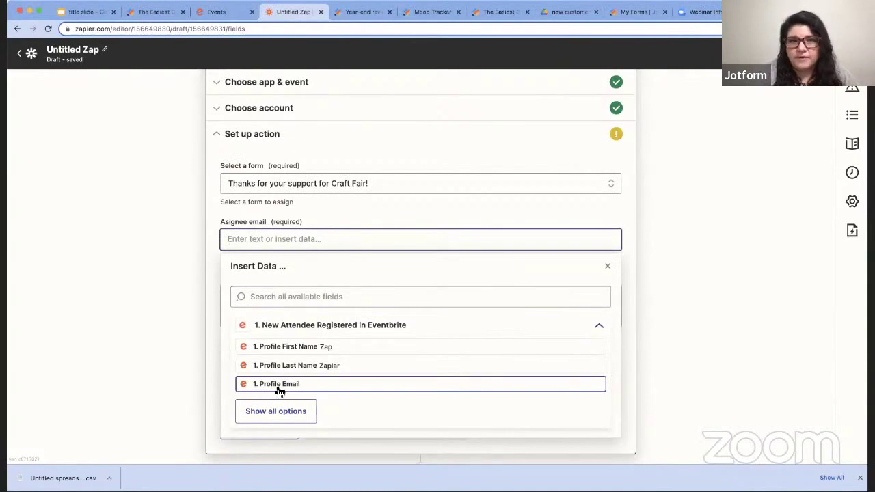
pyautogui.click(280, 386)
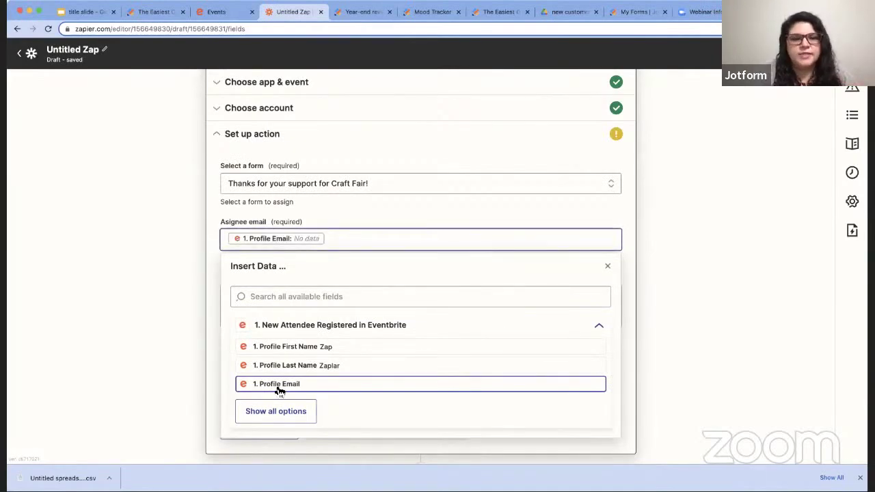
pyautogui.click(211, 352)
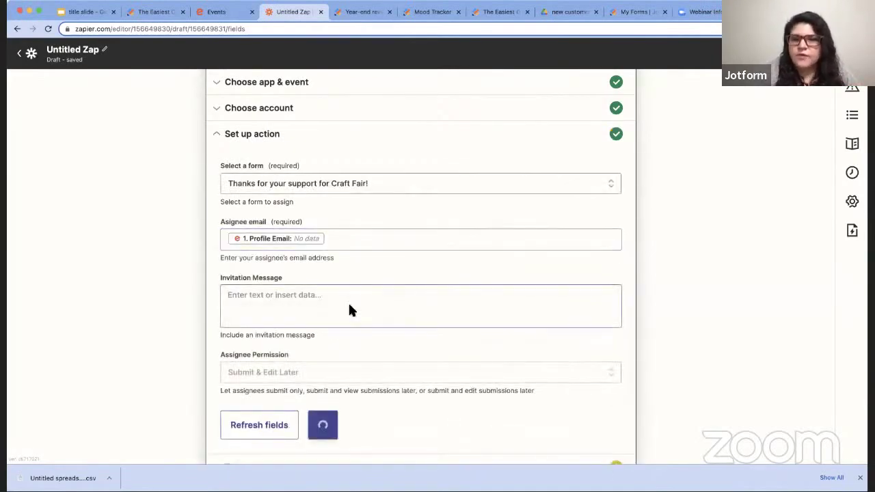
pyautogui.scroll(-2, 361, 342)
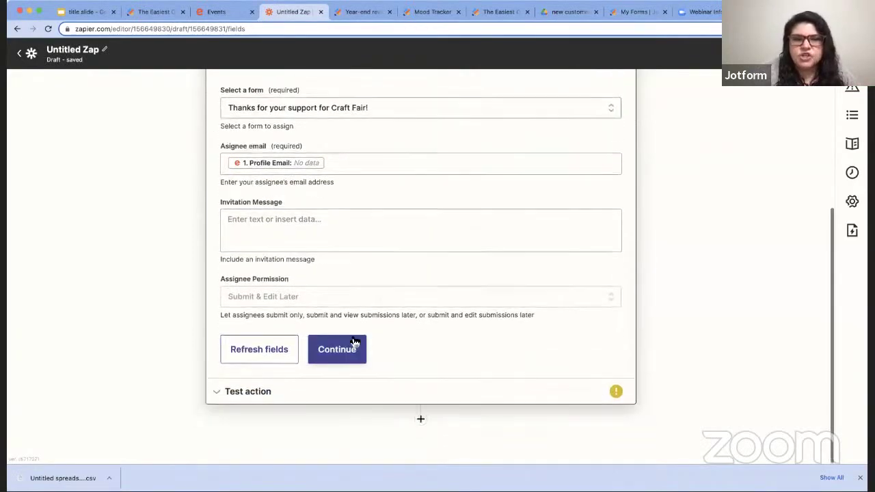
pyautogui.click(306, 303)
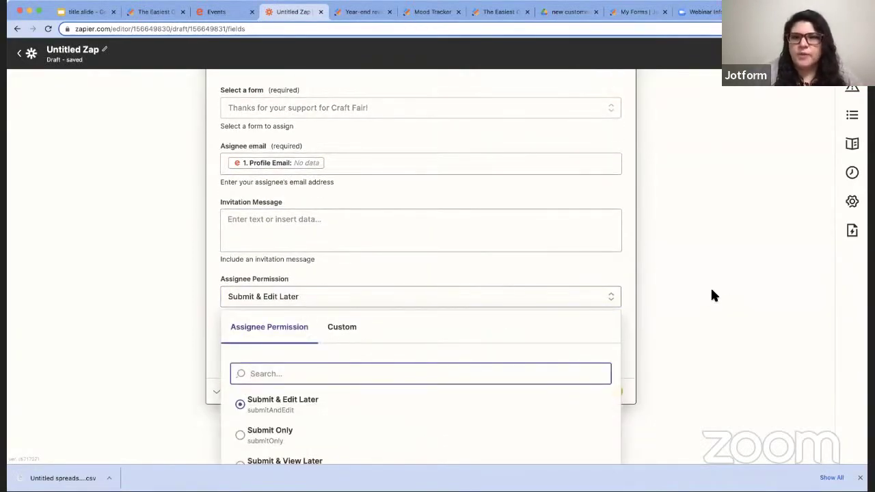
pyautogui.scroll(-2, 708, 285)
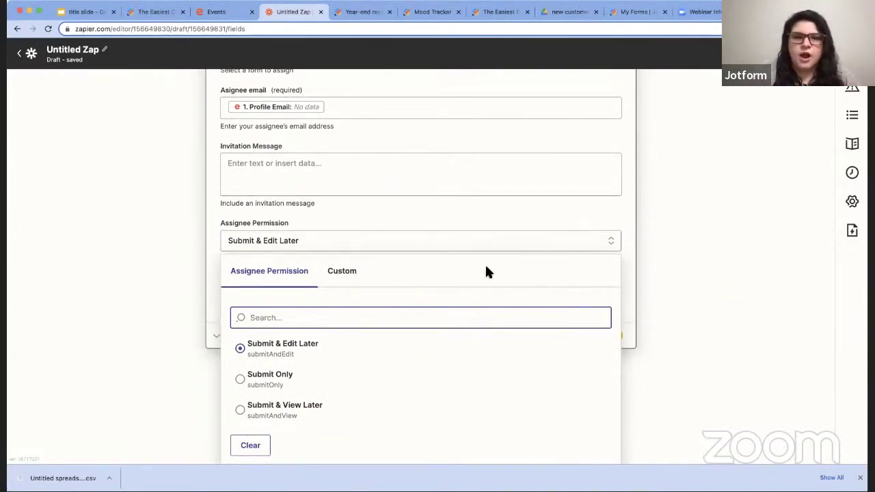
pyautogui.click(169, 310)
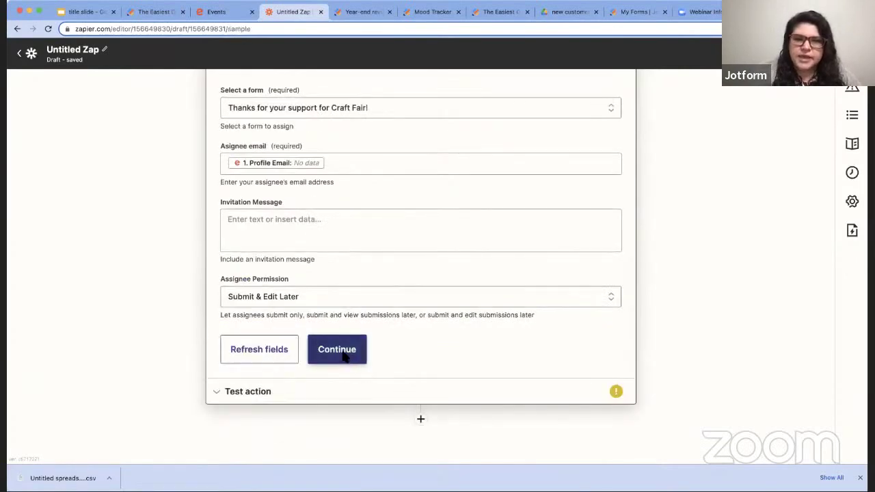
# Skip the action test, then publish the Zap and turn it on
pyautogui.click(342, 351)
pyautogui.scroll(-4, 450, 397)
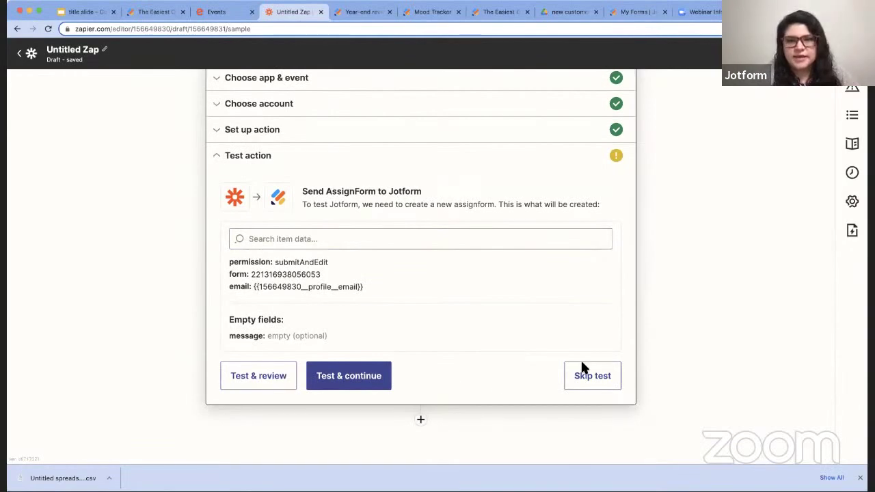
pyautogui.click(602, 378)
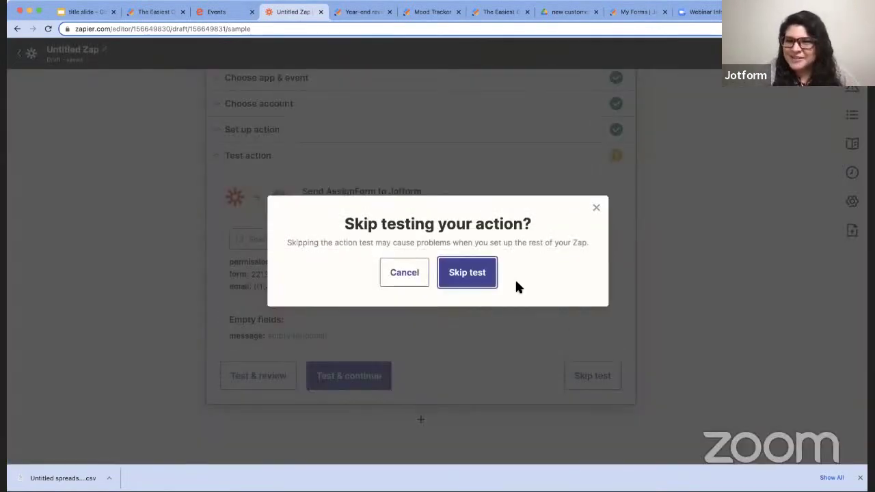
pyautogui.click(479, 275)
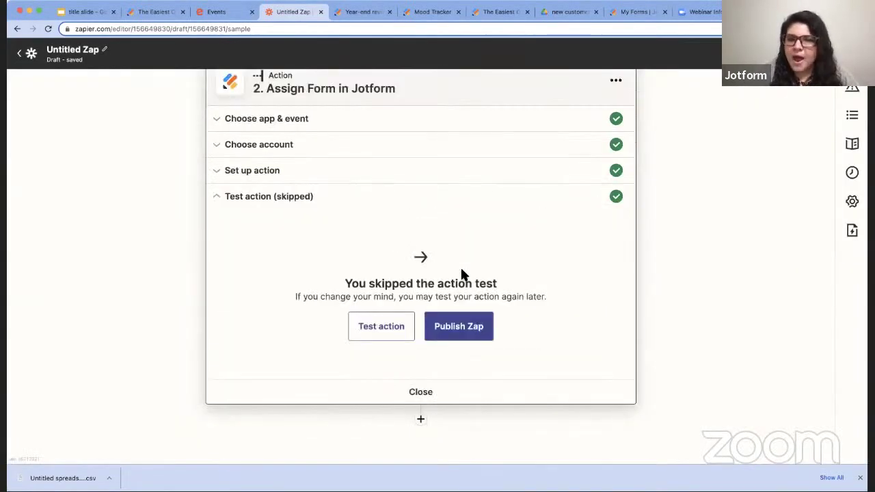
pyautogui.click(470, 331)
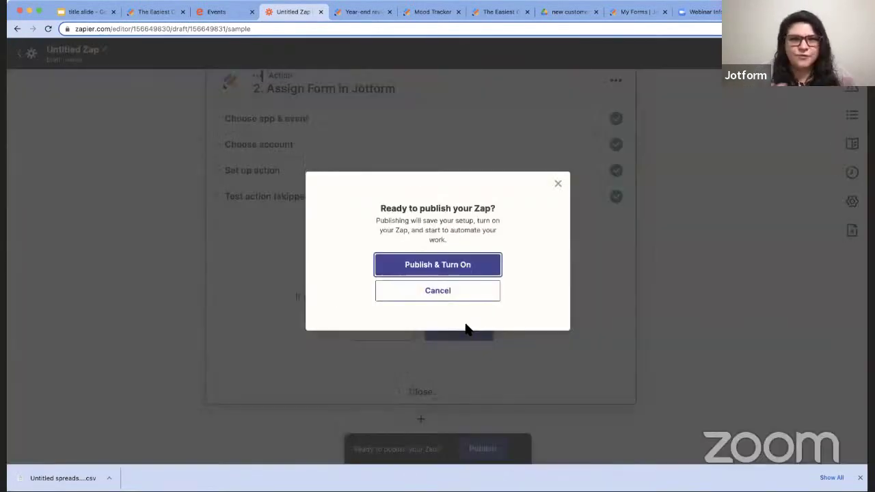
pyautogui.click(438, 264)
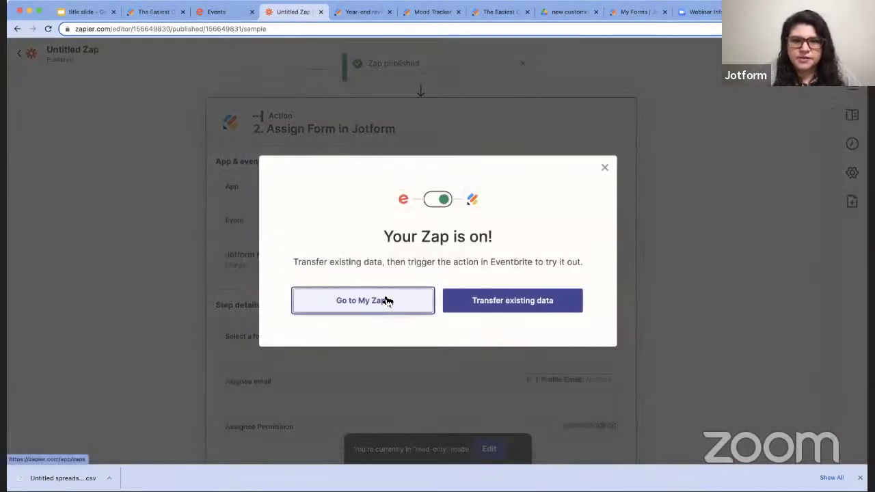
# Check the Zaps list with the new Untitled Zap on, then bring up the Year-end review form
pyautogui.click(387, 301)
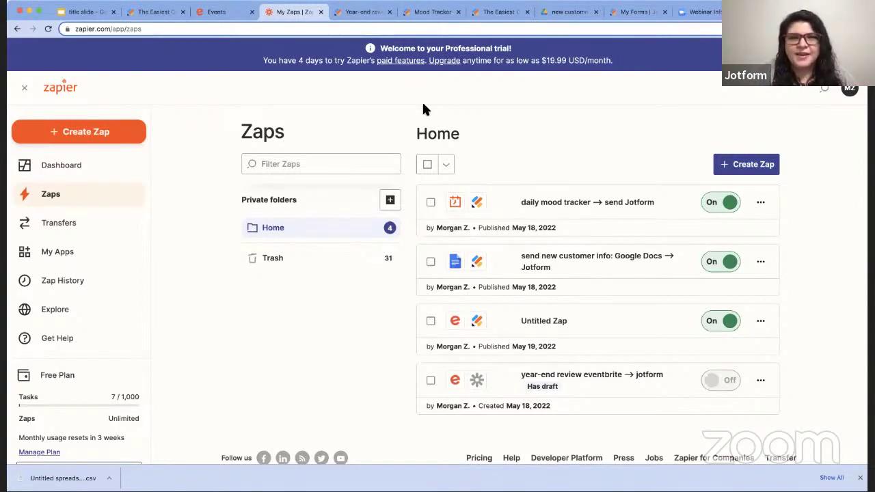
pyautogui.click(369, 13)
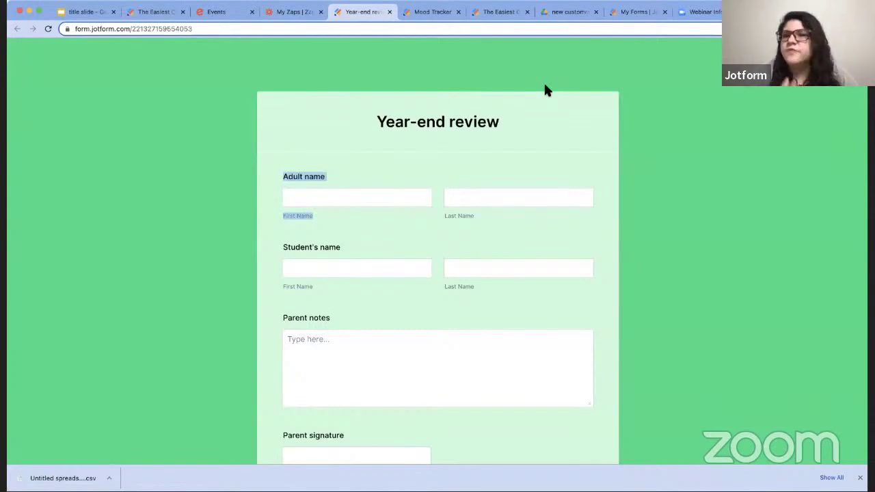
# Preview the Year-end review form's adult first and last name fields, then return to the Zaps list
pyautogui.scroll(-1, 653, 207)
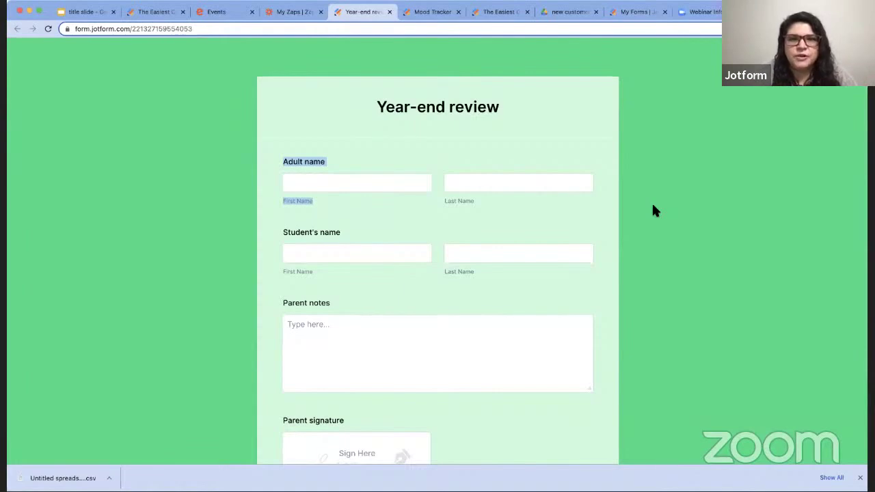
pyautogui.scroll(-1, 653, 207)
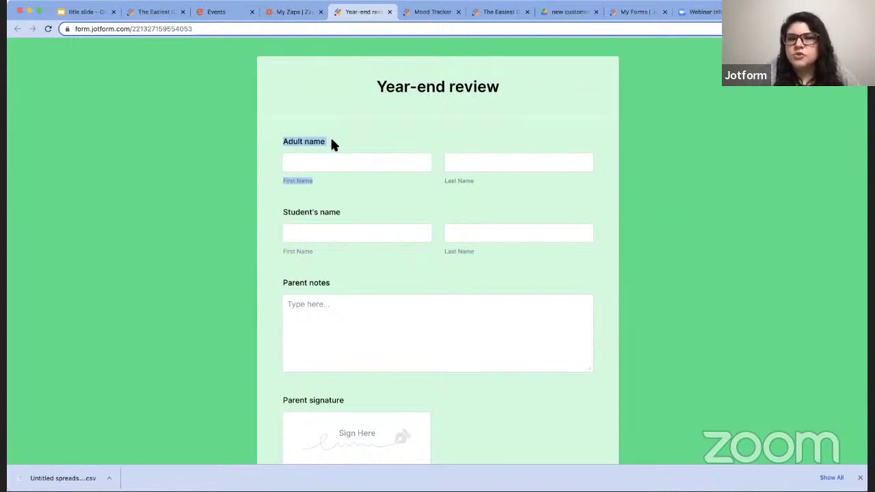
pyautogui.click(293, 162)
pyautogui.click(494, 162)
pyautogui.click(667, 198)
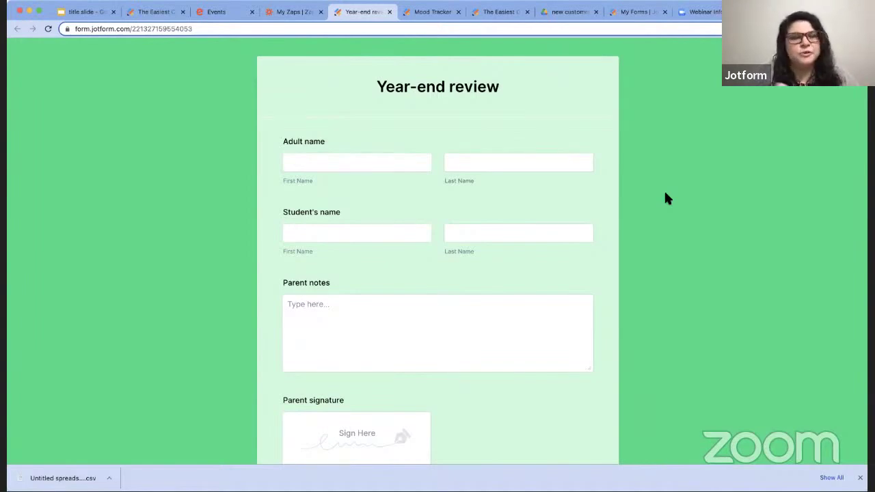
pyautogui.scroll(-1, 665, 198)
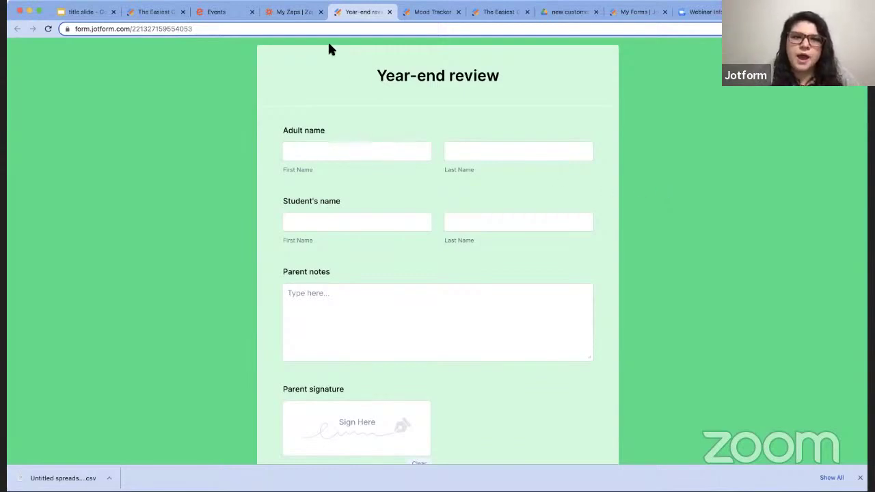
pyautogui.click(294, 14)
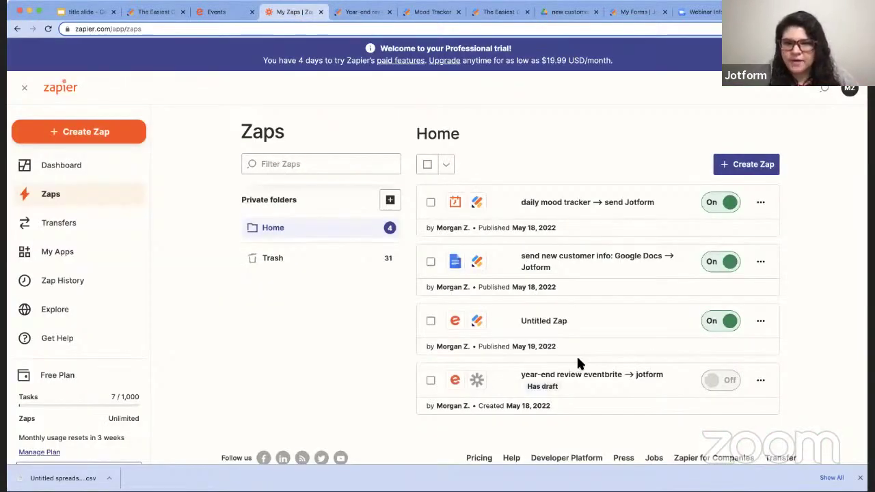
# Set the year-end review draft's action to Jotform's Assign Prefilled Form event
pyautogui.click(578, 382)
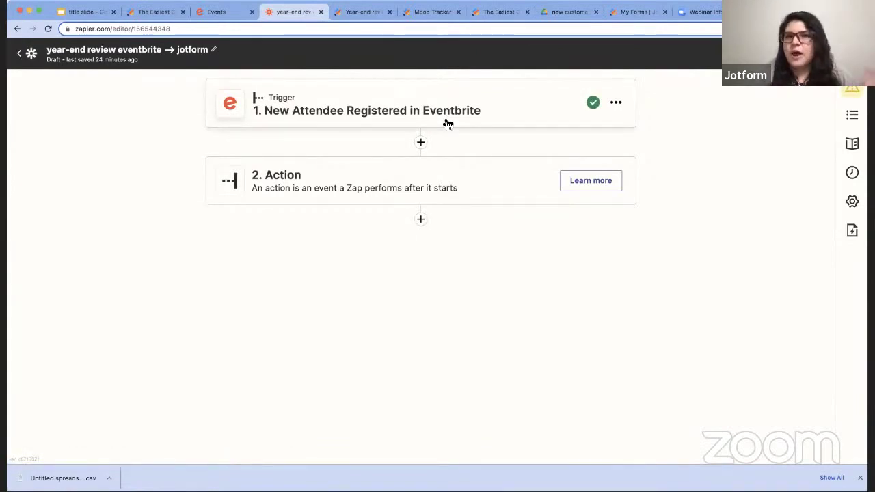
pyautogui.click(355, 186)
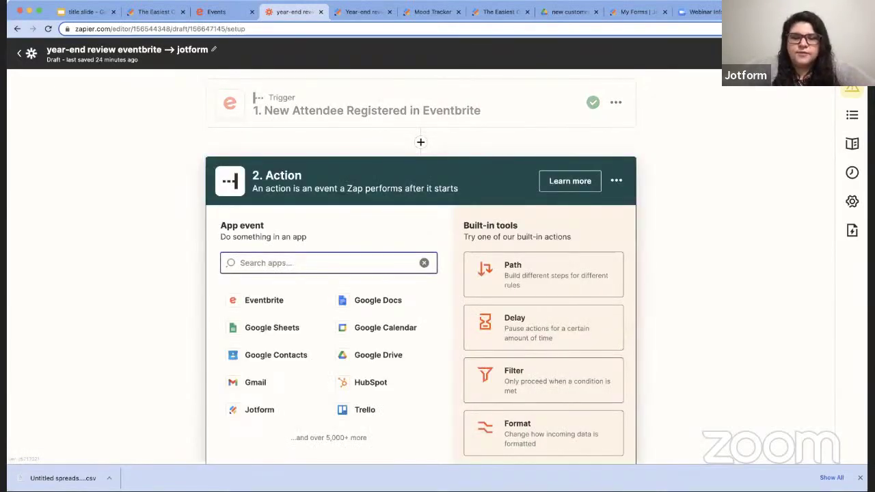
pyautogui.write('jot')
pyautogui.click(278, 302)
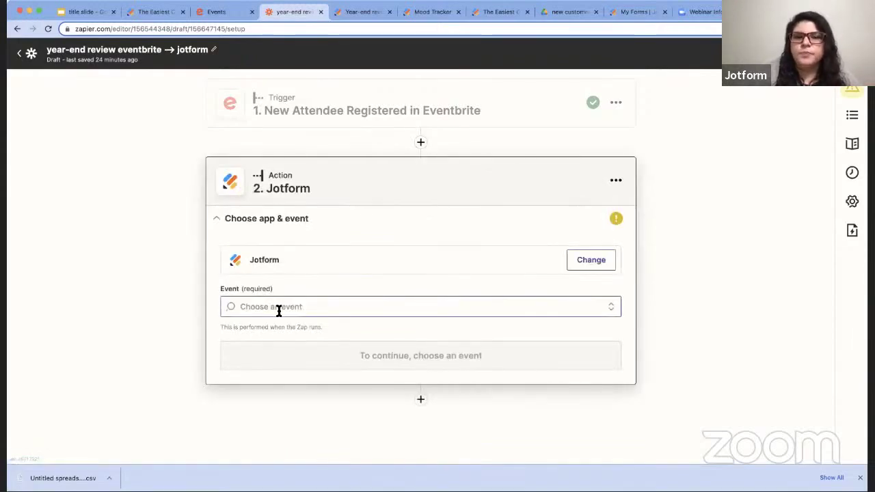
pyautogui.click(278, 309)
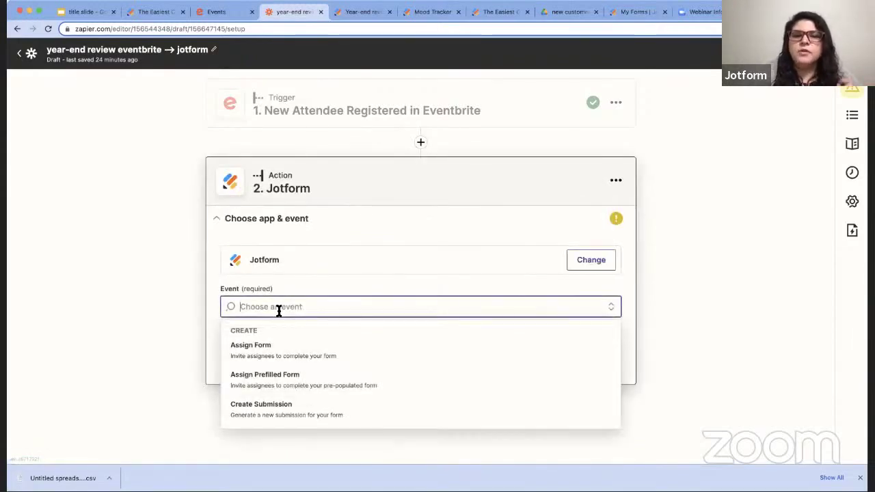
pyautogui.click(287, 383)
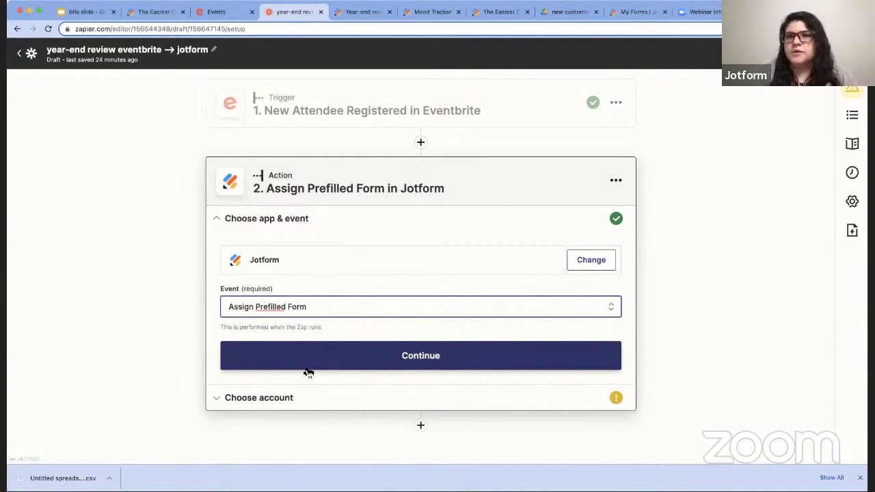
pyautogui.click(348, 357)
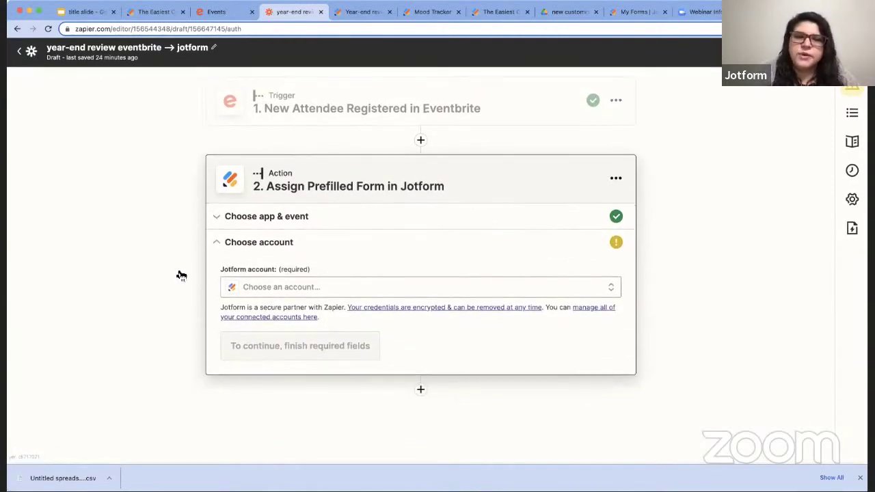
# Connect the Jotform account and choose the Year-end review form to assign
pyautogui.click(286, 295)
pyautogui.click(274, 373)
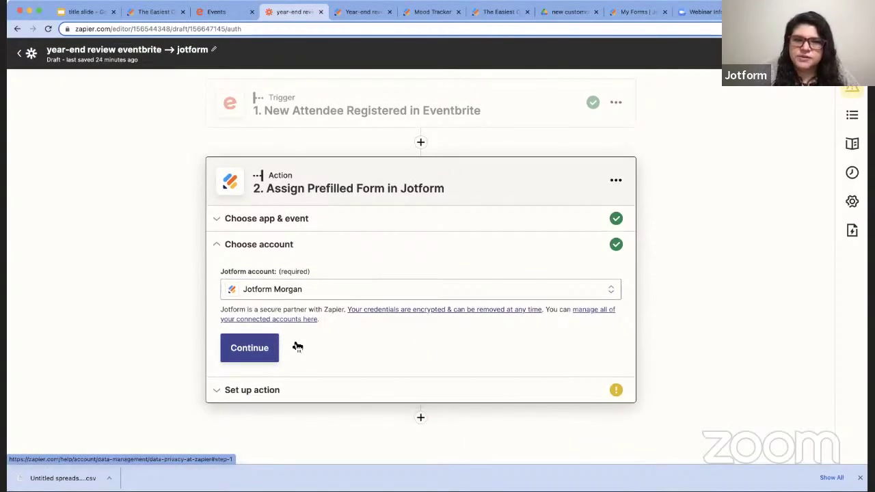
pyautogui.click(272, 347)
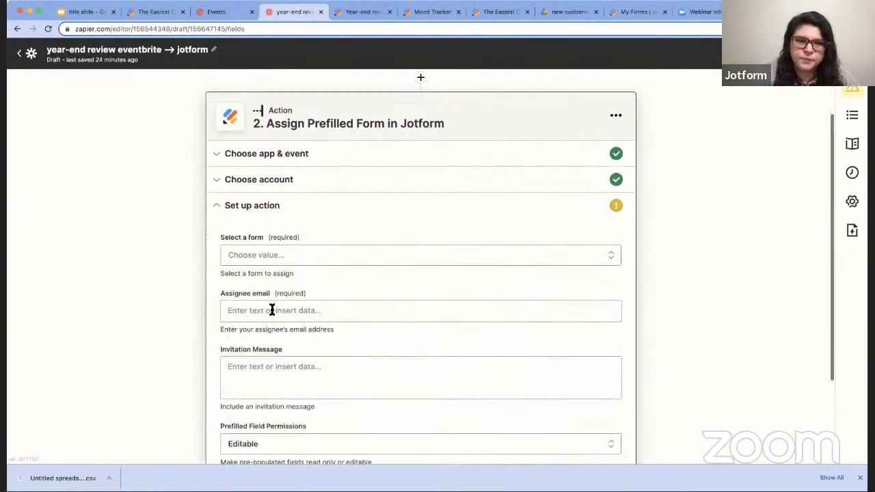
pyautogui.click(283, 201)
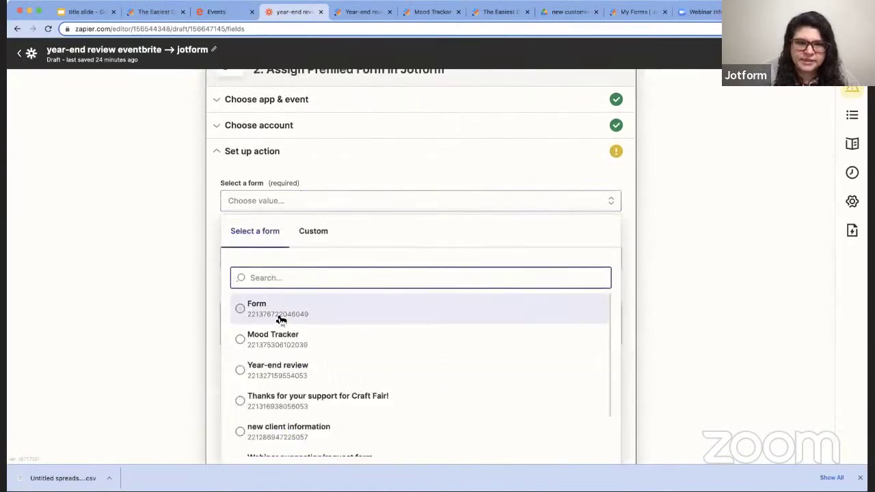
pyautogui.scroll(-1, 291, 397)
pyautogui.click(289, 387)
pyautogui.scroll(1, 294, 417)
pyautogui.click(286, 367)
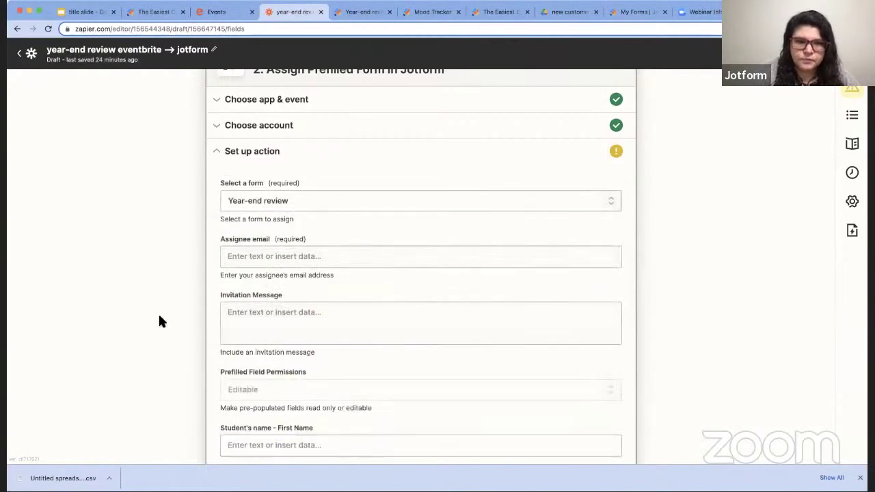
# Map the assignee email and adult first and last names from the attendee's Eventbrite profile
pyautogui.scroll(-1, 250, 258)
pyautogui.click(294, 184)
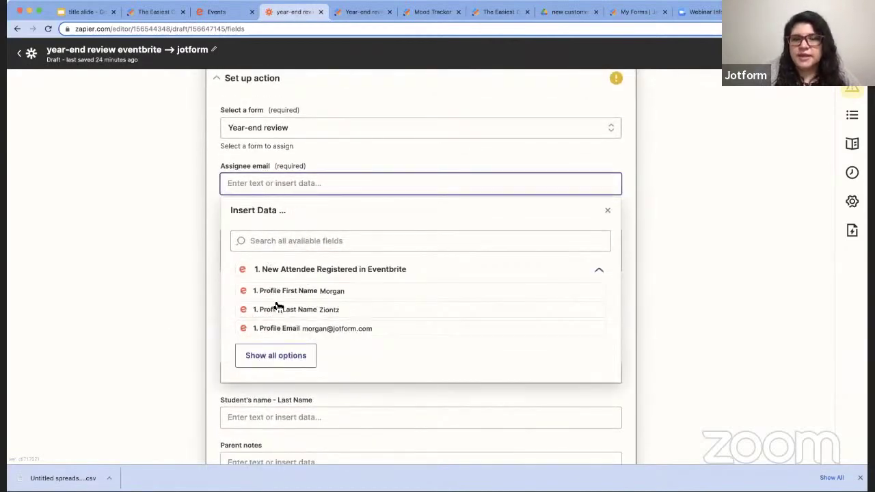
pyautogui.click(277, 328)
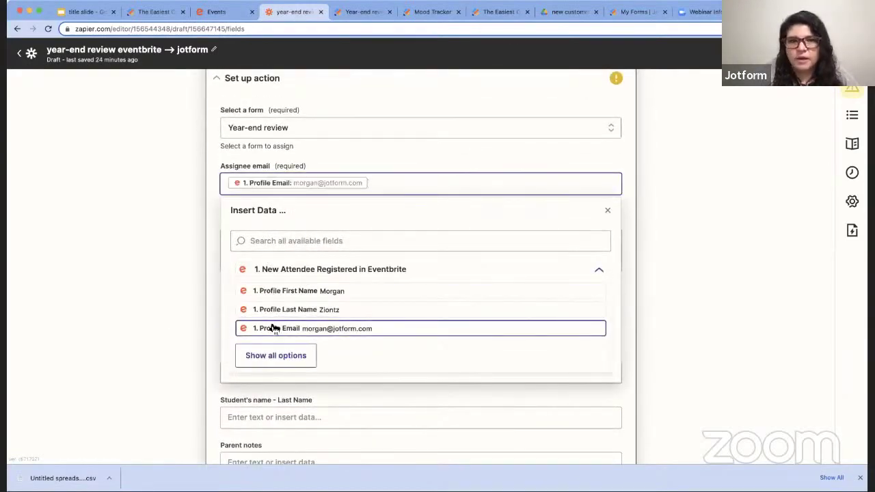
pyautogui.click(196, 271)
pyautogui.scroll(-2, 459, 348)
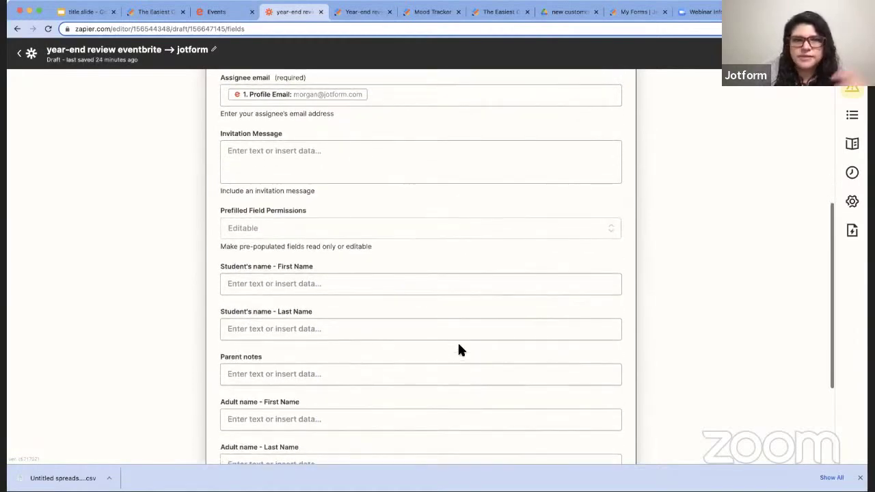
pyautogui.scroll(-2, 459, 347)
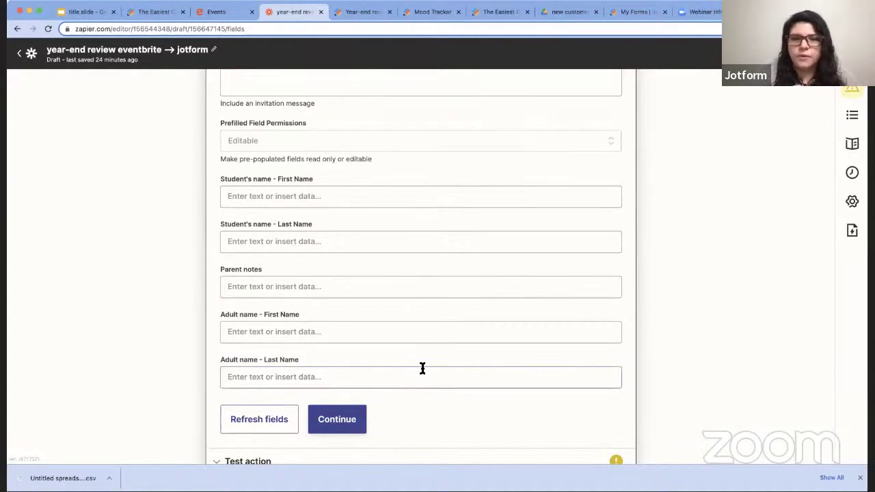
pyautogui.click(319, 331)
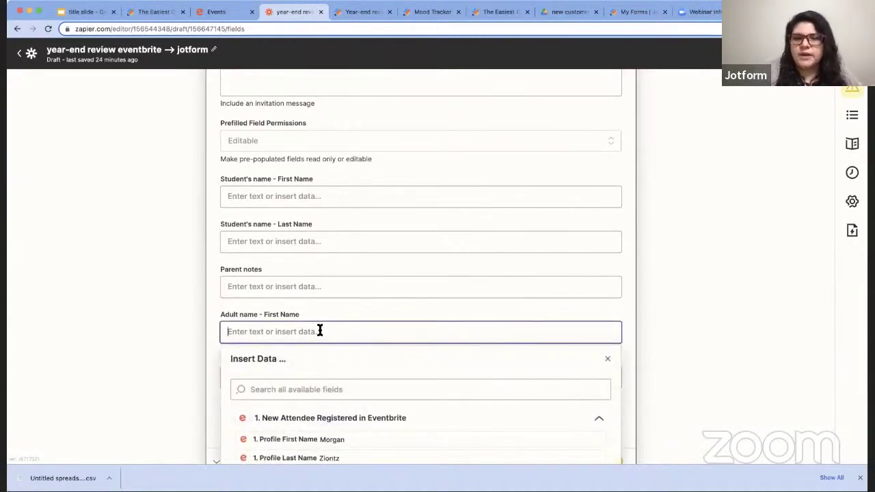
pyautogui.click(312, 439)
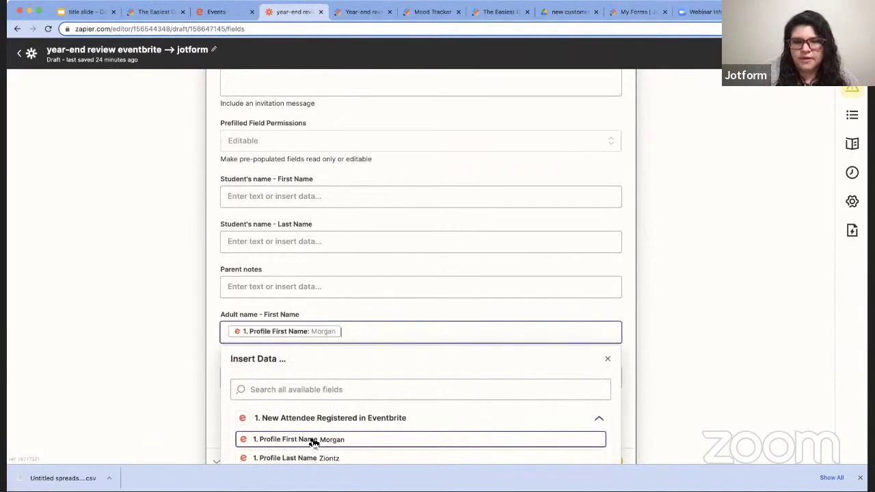
pyautogui.click(207, 381)
pyautogui.click(301, 375)
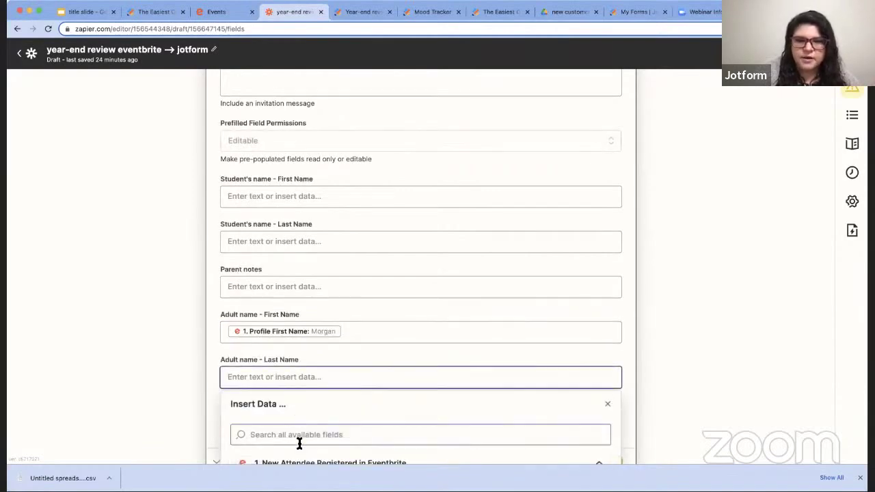
pyautogui.scroll(-2, 299, 443)
pyautogui.click(248, 443)
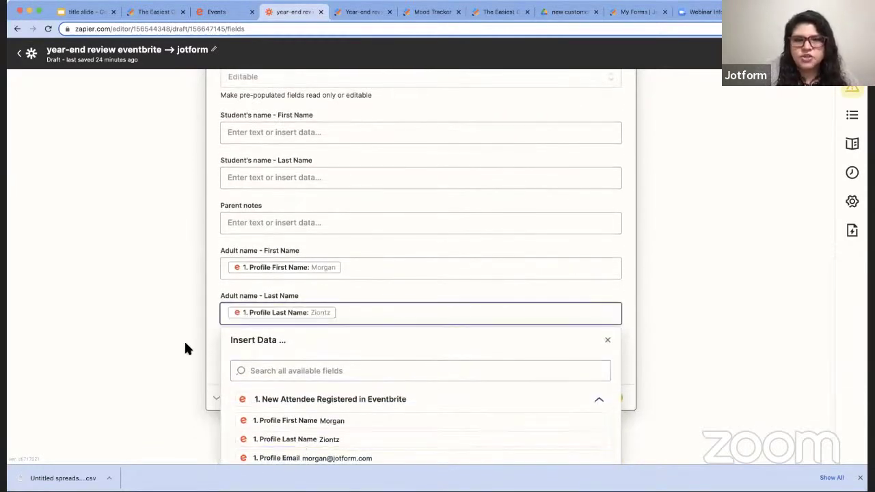
pyautogui.click(184, 349)
# Set the prefilled field permissions to Editable
pyautogui.scroll(2, 185, 347)
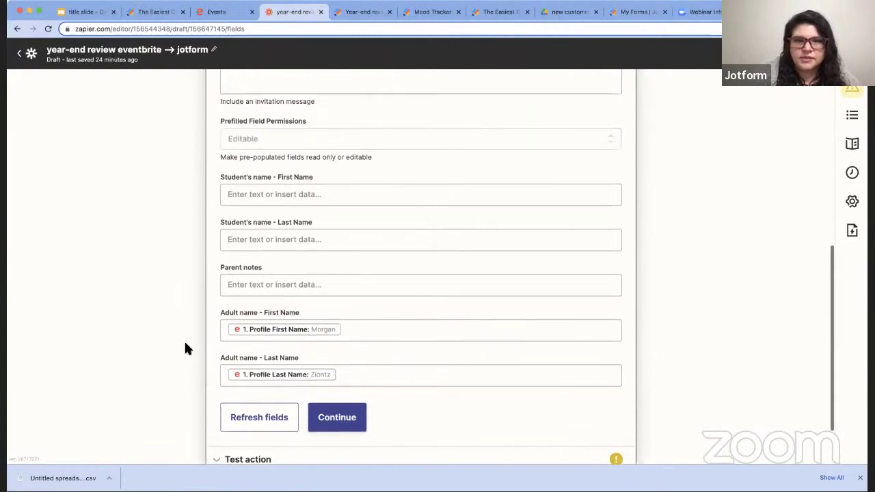
pyautogui.click(248, 146)
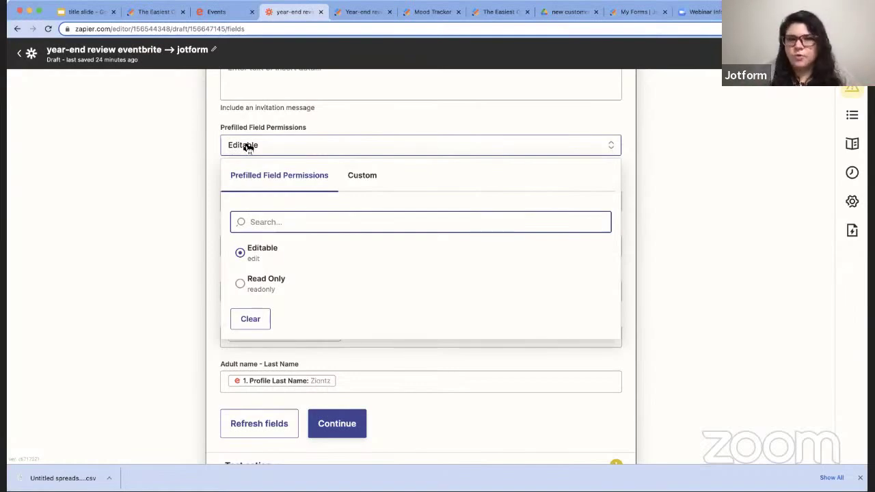
pyautogui.click(243, 282)
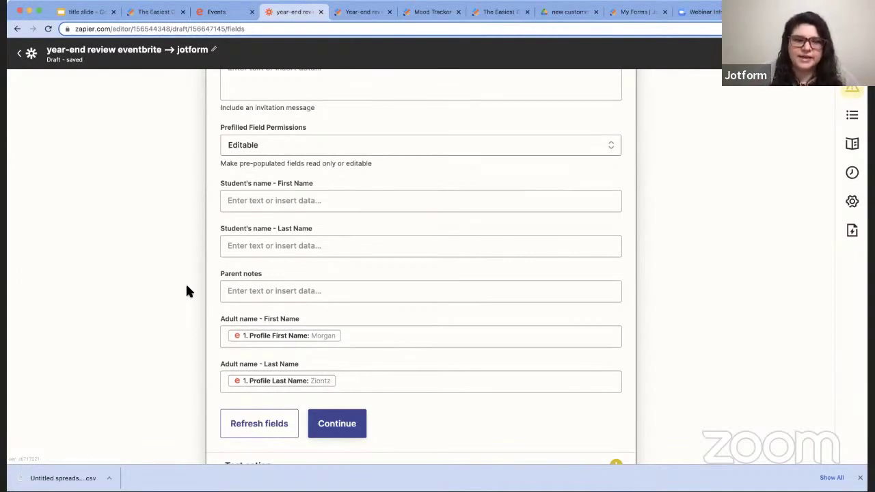
pyautogui.scroll(-3, 187, 291)
# Skip the action test, publish and turn on the zap, then bring up the Mood Tracker form
pyautogui.click(345, 354)
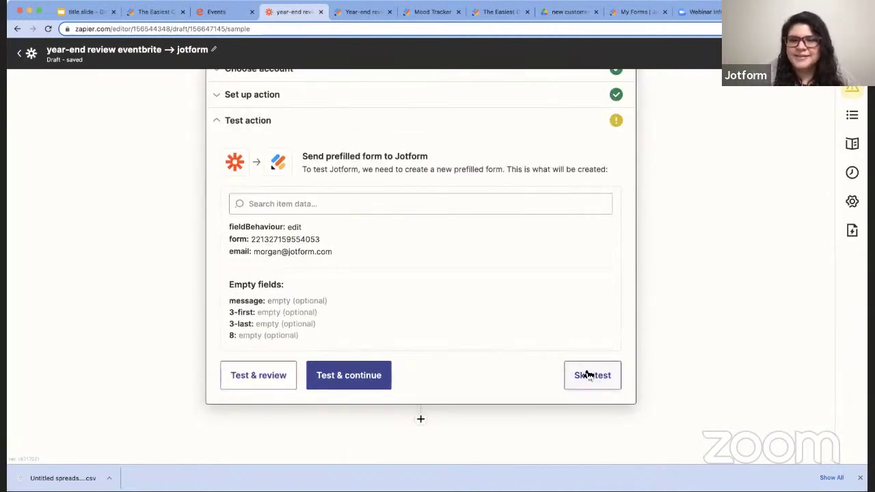
pyautogui.click(588, 375)
pyautogui.click(479, 275)
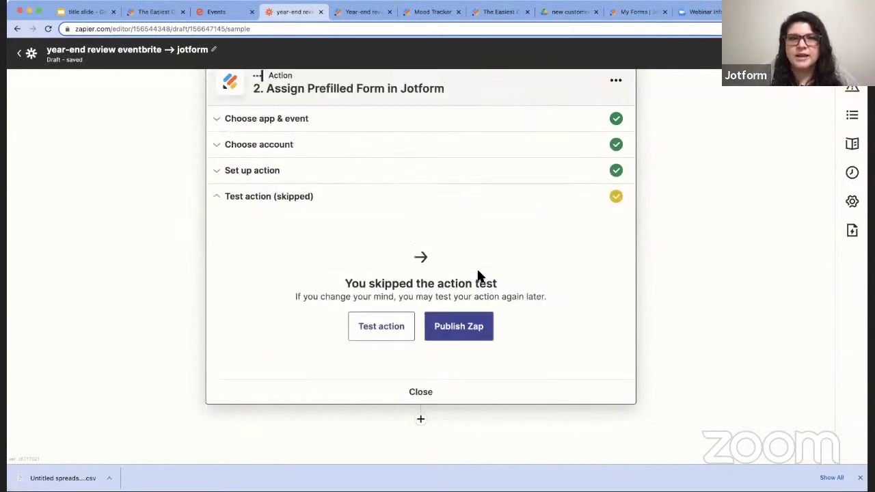
pyautogui.click(451, 333)
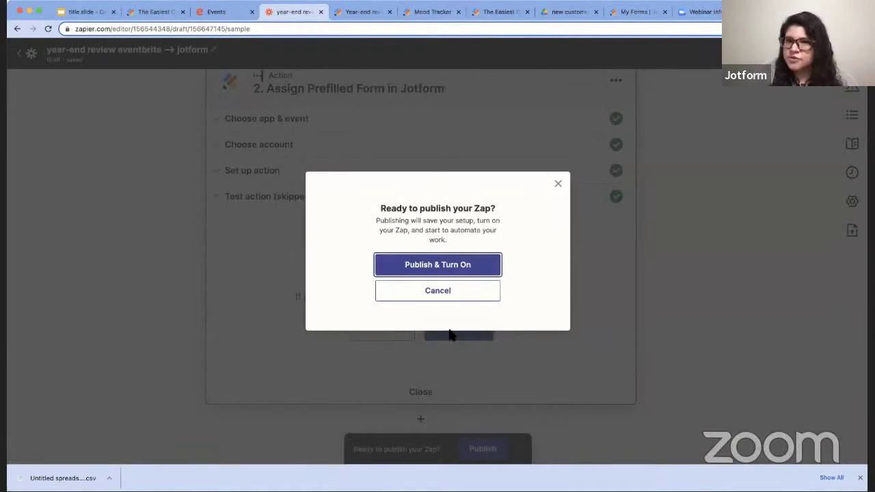
pyautogui.click(438, 266)
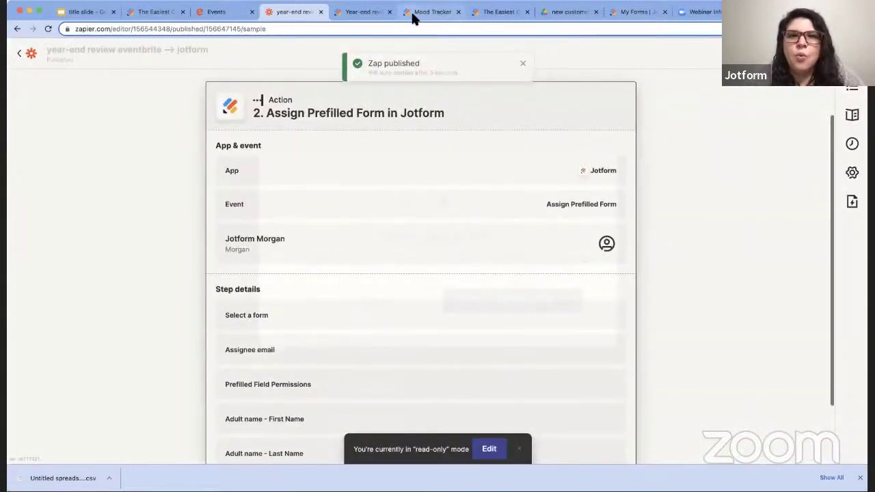
pyautogui.click(413, 15)
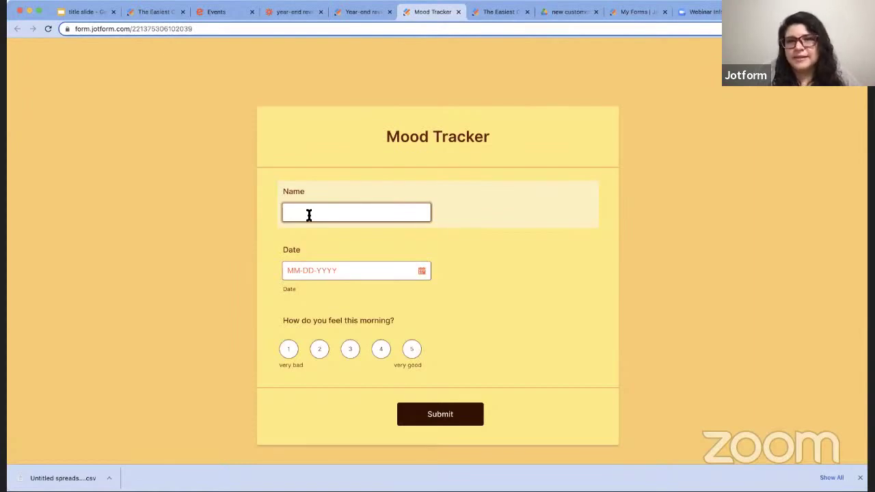
# From the Zaps list, create a new Untitled Zap and expand its Action step
pyautogui.click(219, 12)
pyautogui.click(301, 15)
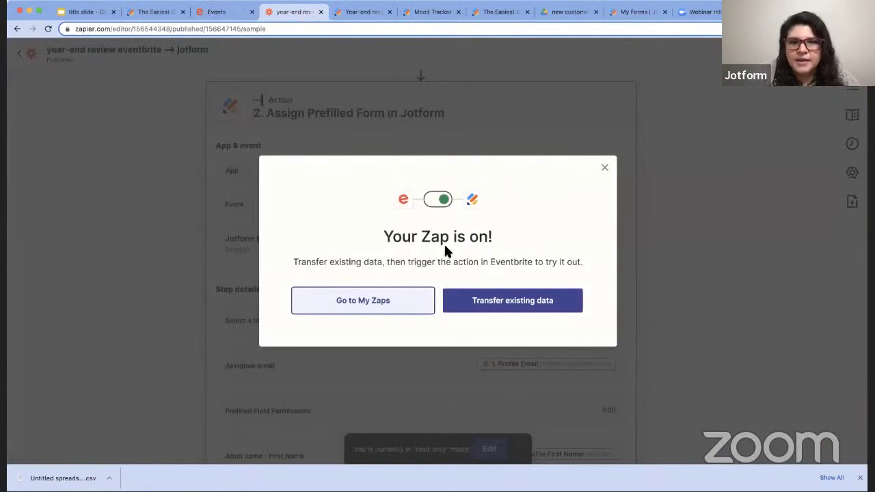
pyautogui.click(364, 302)
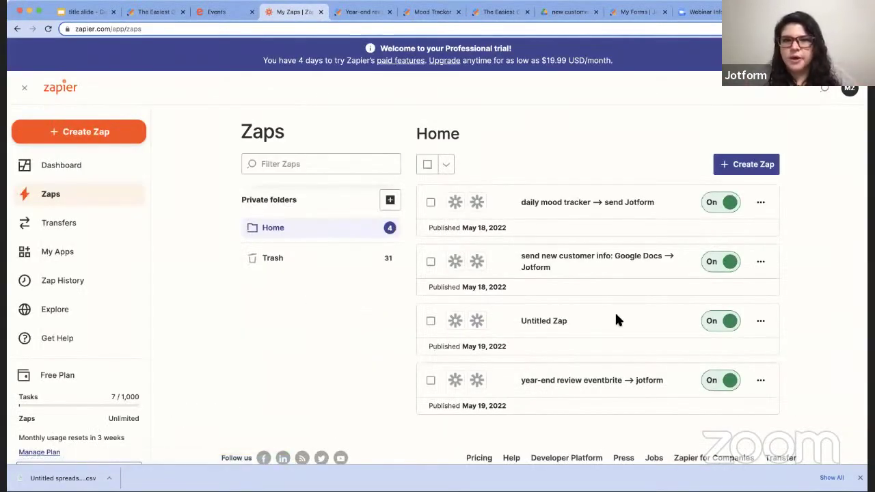
pyautogui.click(50, 132)
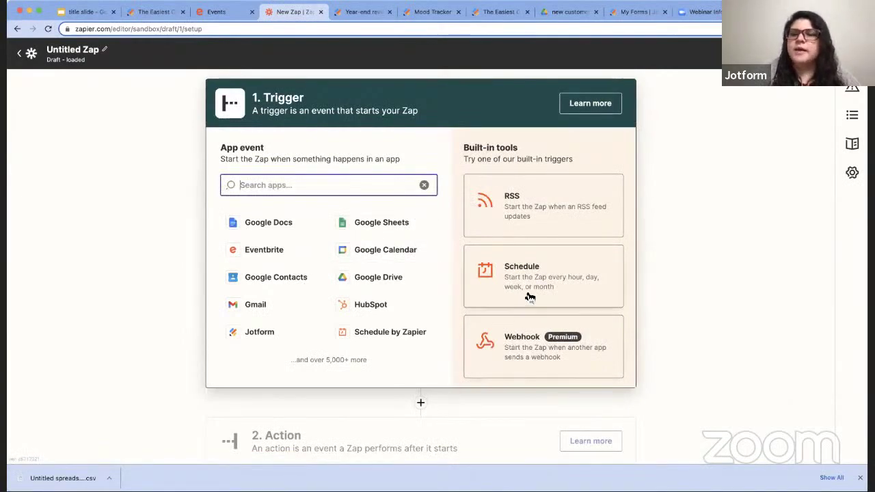
pyautogui.click(698, 348)
pyautogui.scroll(-1, 698, 348)
pyautogui.scroll(-2, 698, 347)
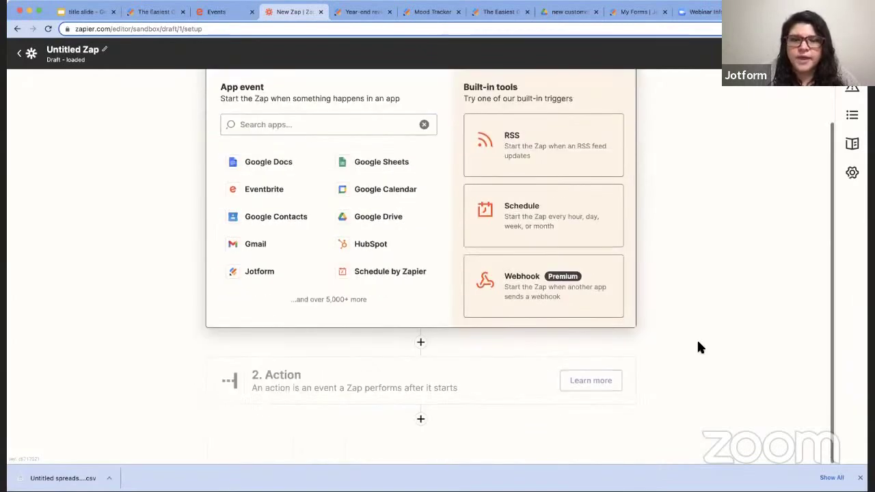
pyautogui.click(404, 387)
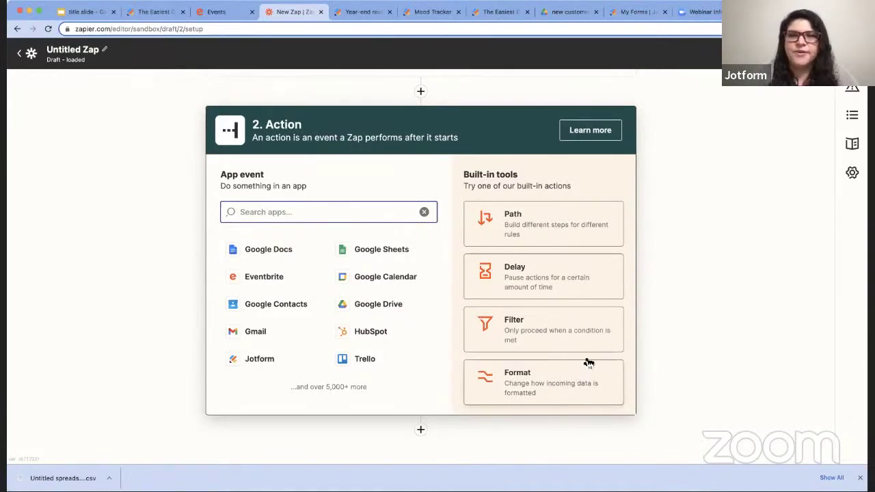
# Bring up the new client information form in the Jotform builder and scroll through its Name, Email and Address fields
pyautogui.click(504, 12)
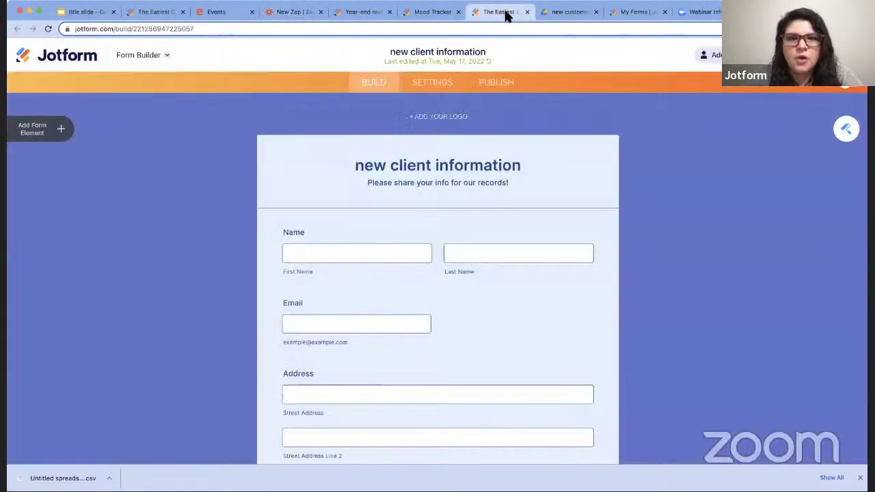
pyautogui.scroll(-1, 575, 145)
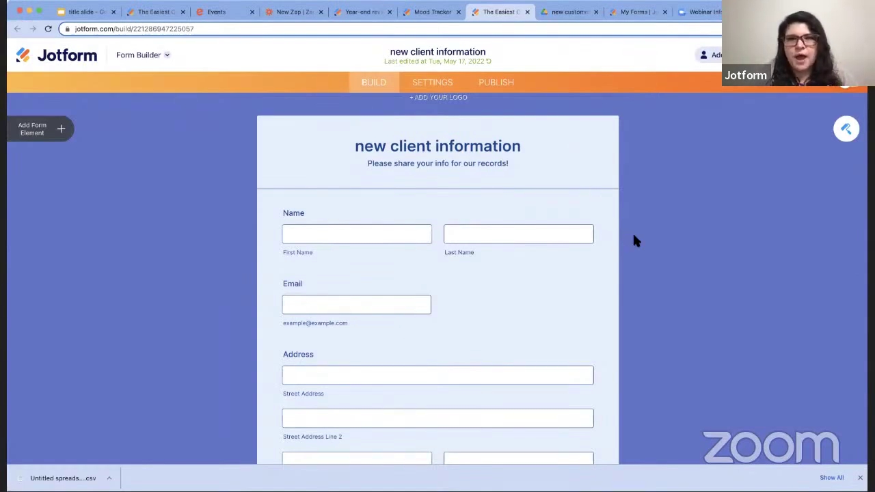
pyautogui.scroll(-1, 633, 236)
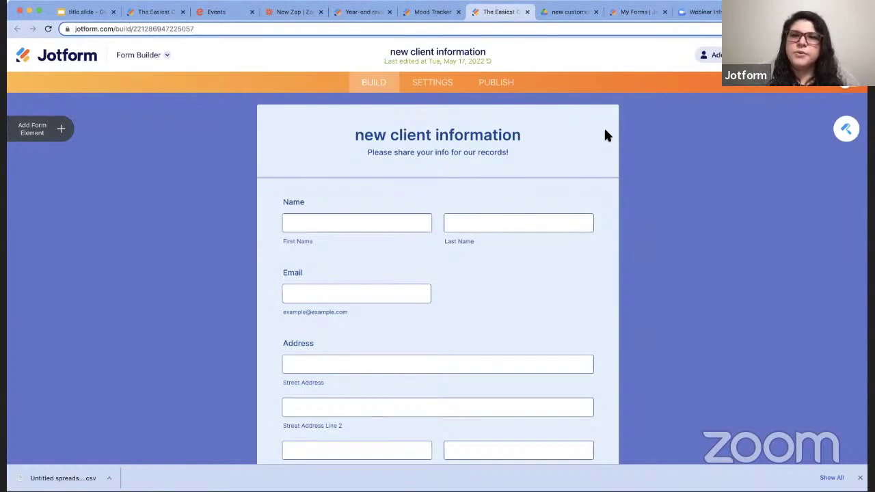
# Go back from the new zap draft to My Zaps, then open the Drive new customers folder
pyautogui.click(295, 12)
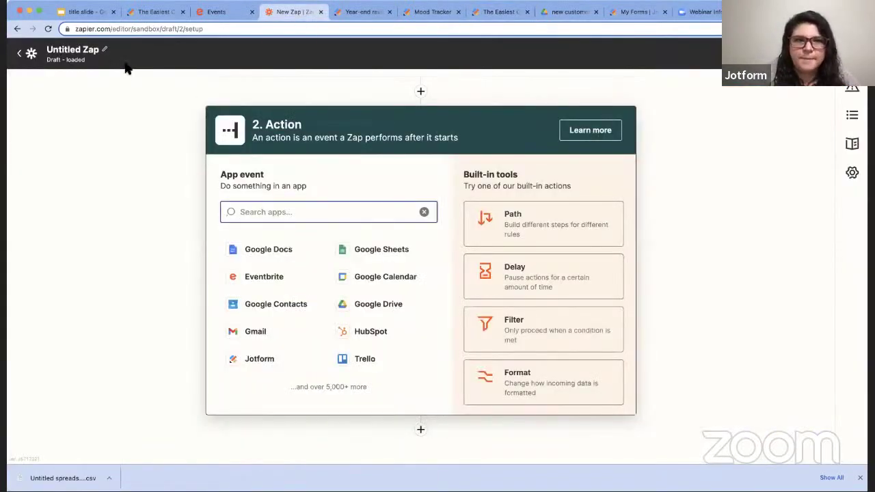
pyautogui.click(28, 52)
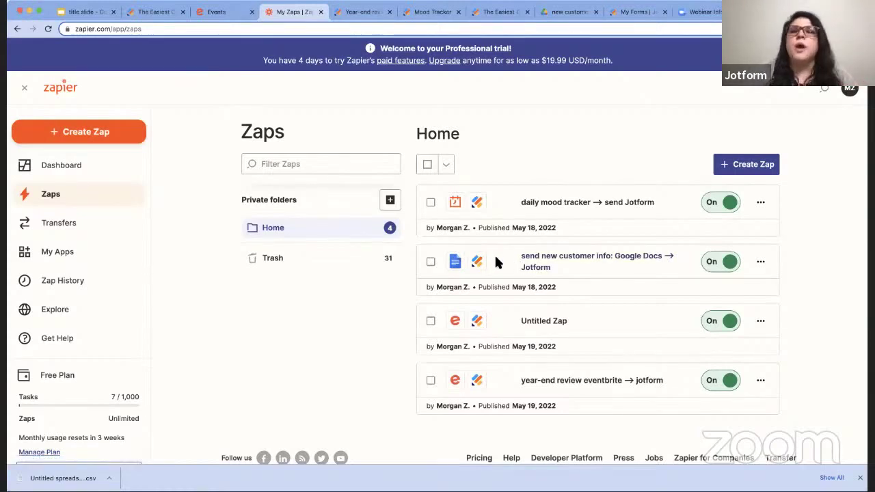
pyautogui.click(570, 13)
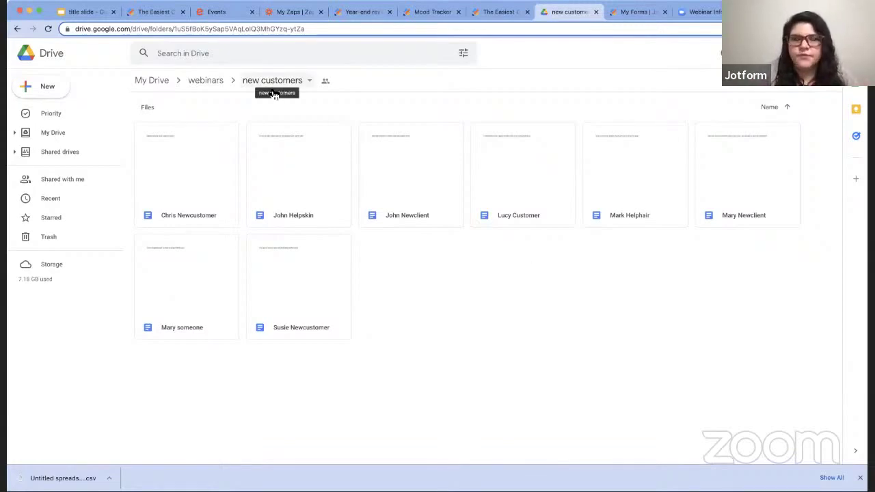
# Create a Google Doc titled with the client's name, noting 'Aging skin, wants to keep looking good!'
pyautogui.click(49, 87)
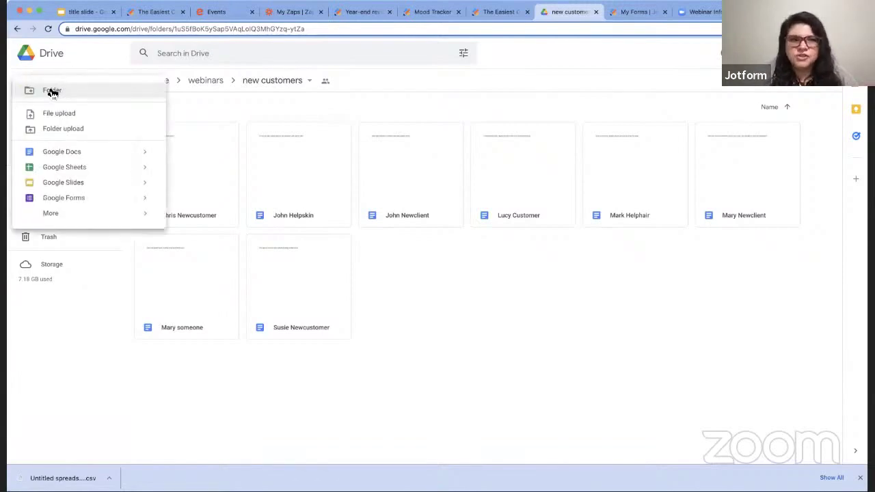
pyautogui.click(61, 151)
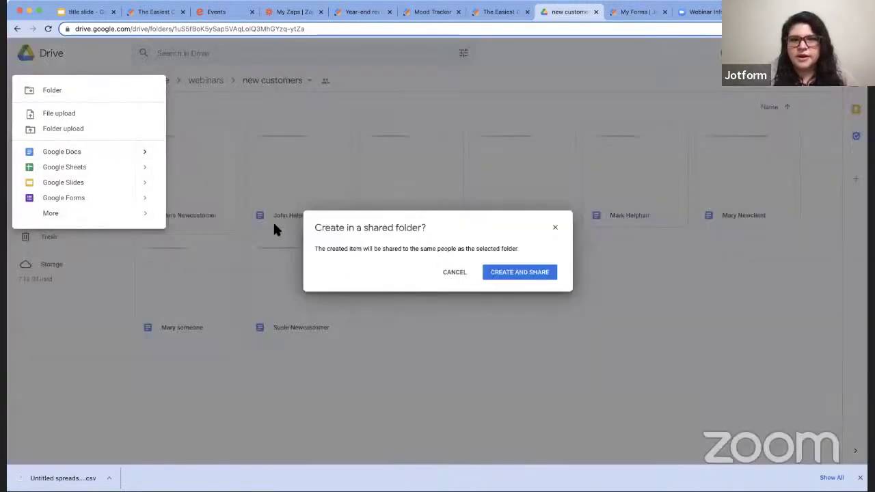
pyautogui.click(511, 271)
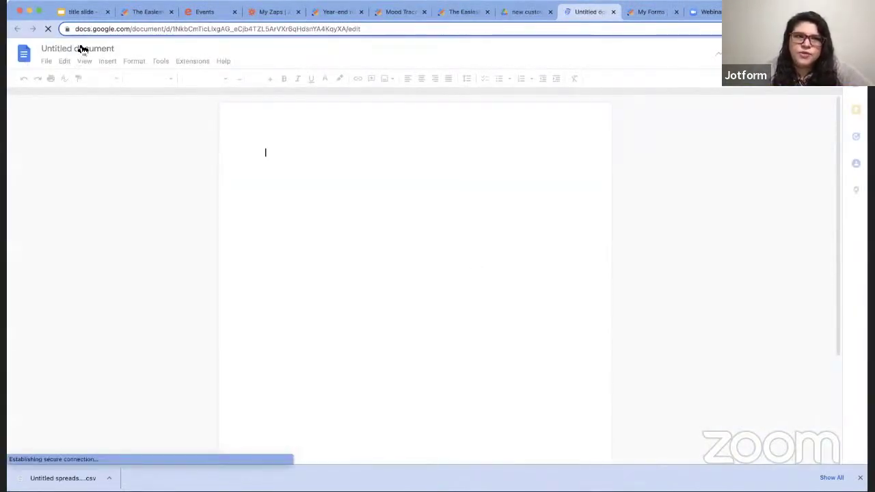
pyautogui.click(80, 50)
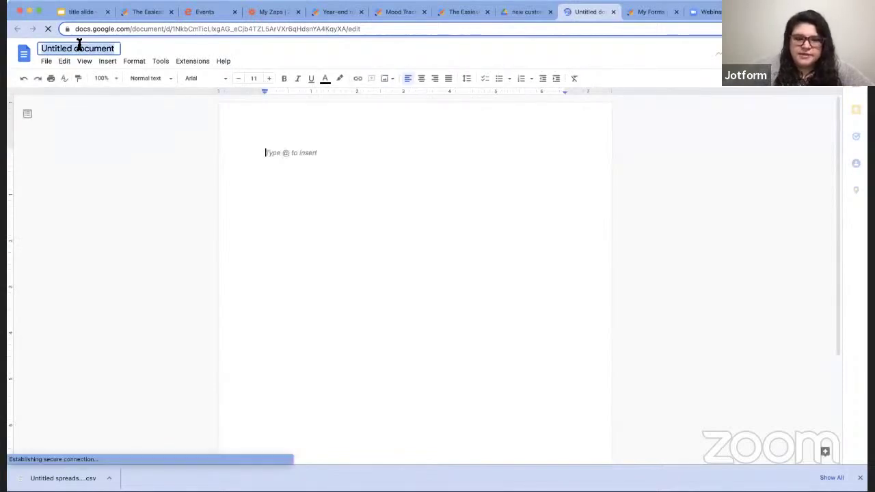
pyautogui.write('Susan Newc')
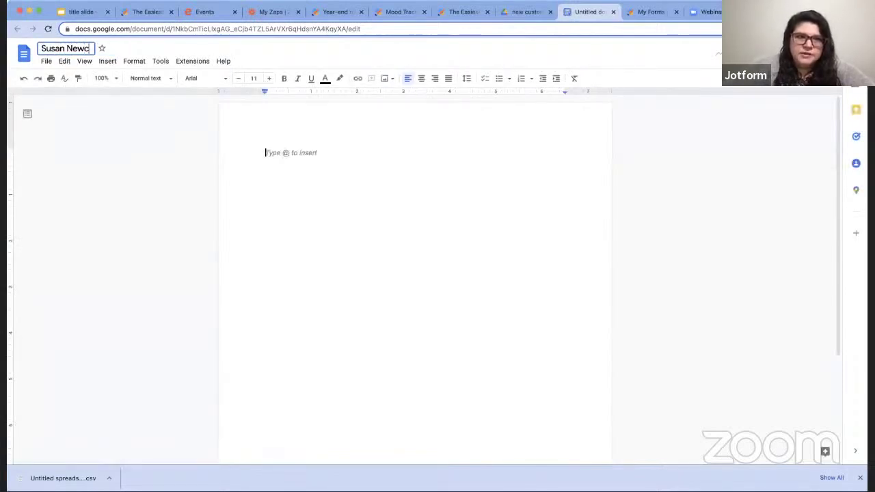
pyautogui.write('lient')
pyautogui.click(303, 167)
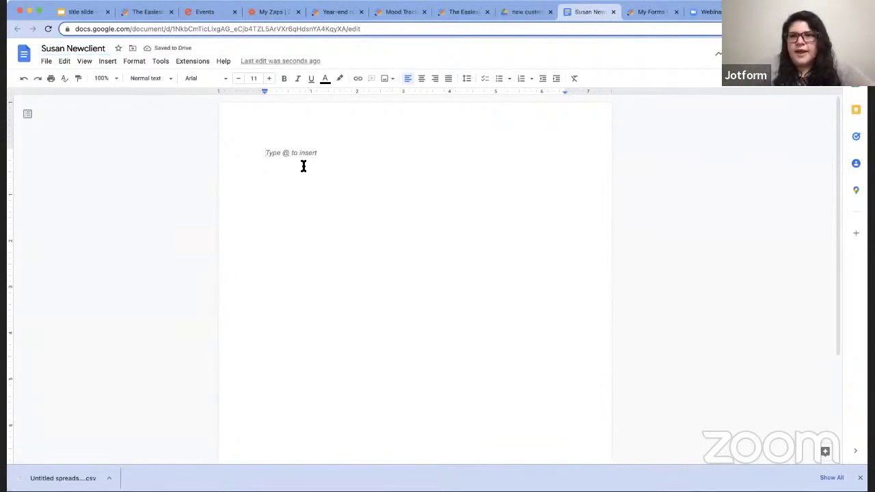
pyautogui.write('Aging sk')
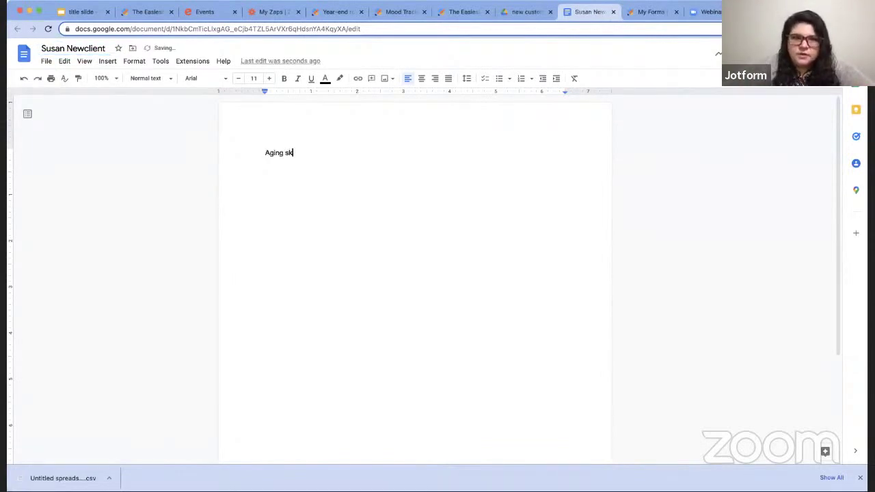
pyautogui.write('in, wants to keep l')
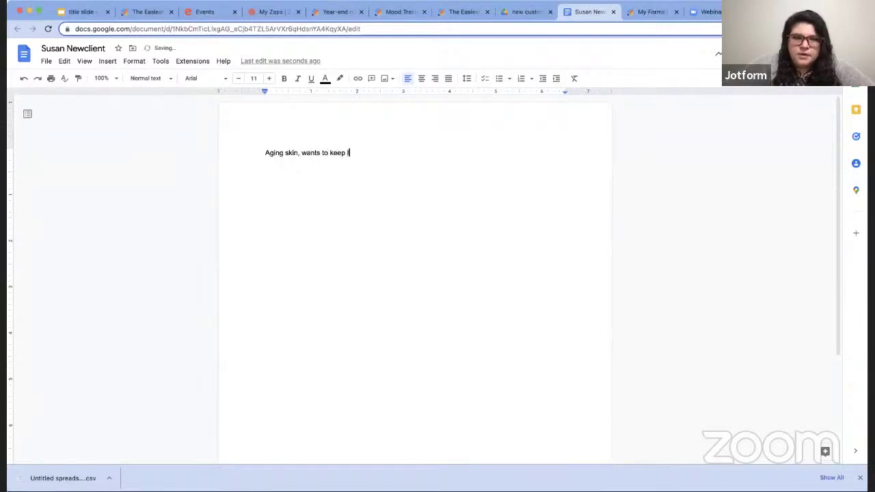
pyautogui.write('ooking good!')
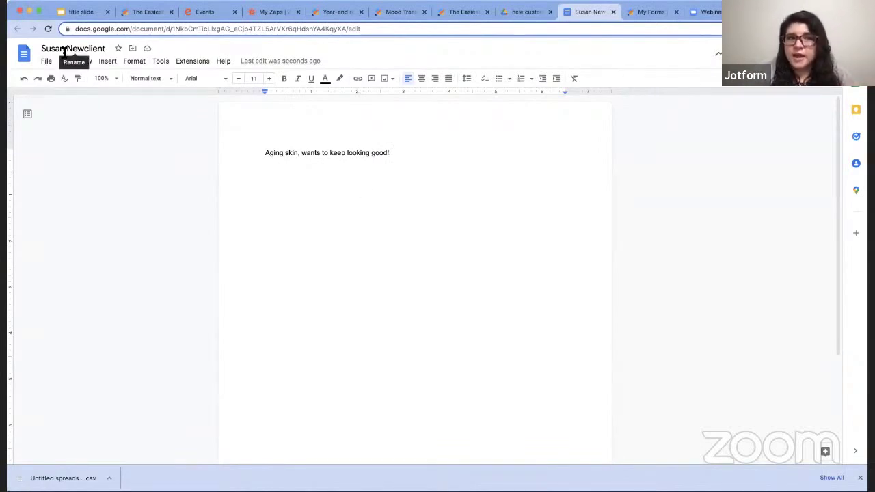
pyautogui.press('super+Left')
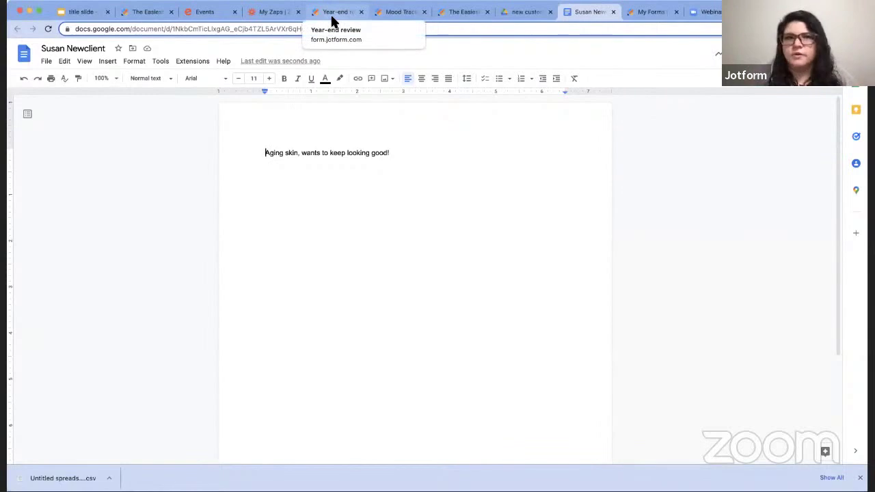
# Open the new customers form's submissions in Jotform Tables
pyautogui.click(518, 13)
pyautogui.click(463, 13)
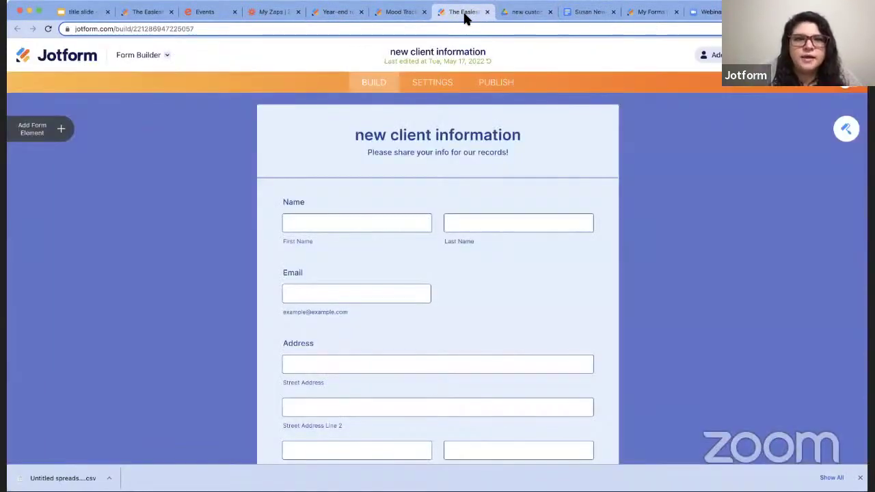
pyautogui.click(141, 56)
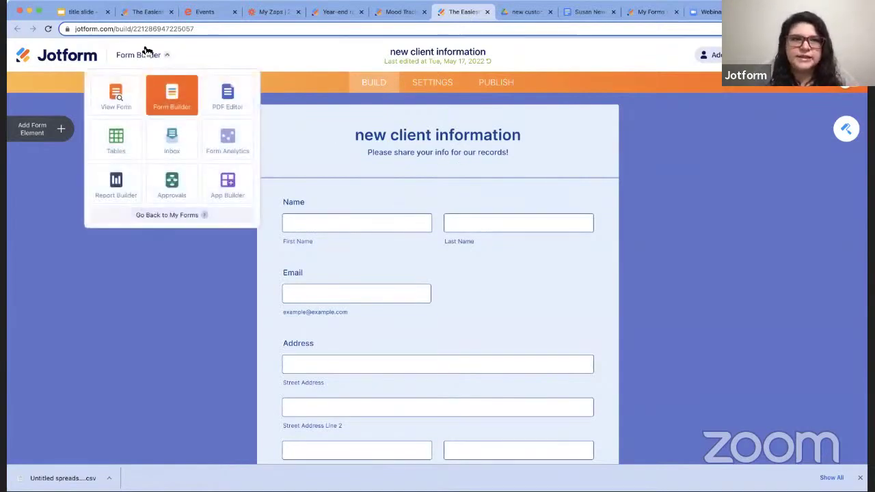
pyautogui.click(122, 142)
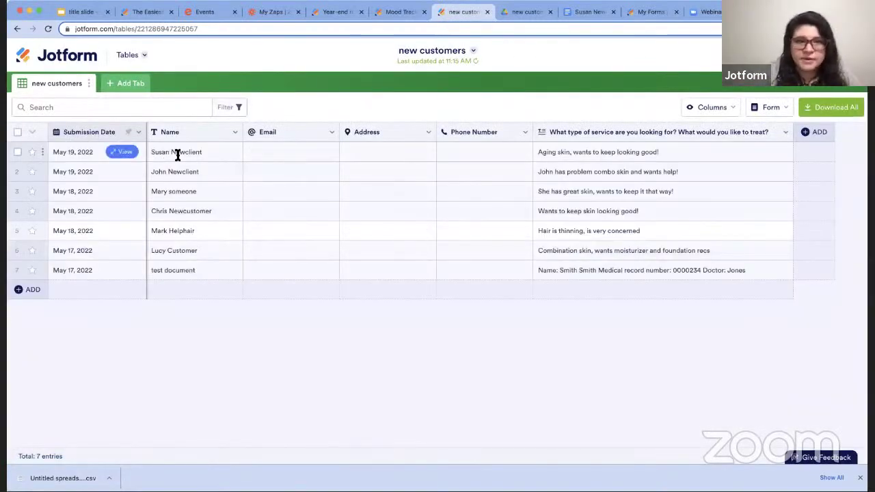
# Select row 1, the May 19, 2022 entry asking about aging skin, in the new customers table
pyautogui.click(19, 151)
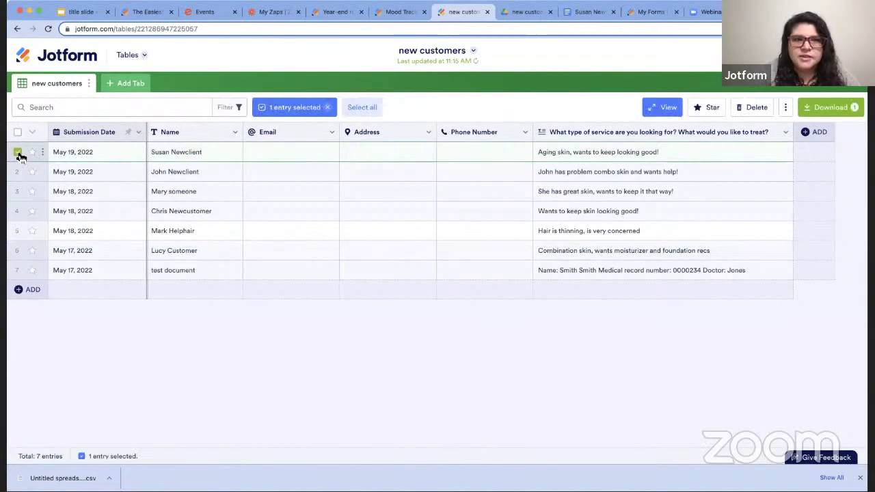